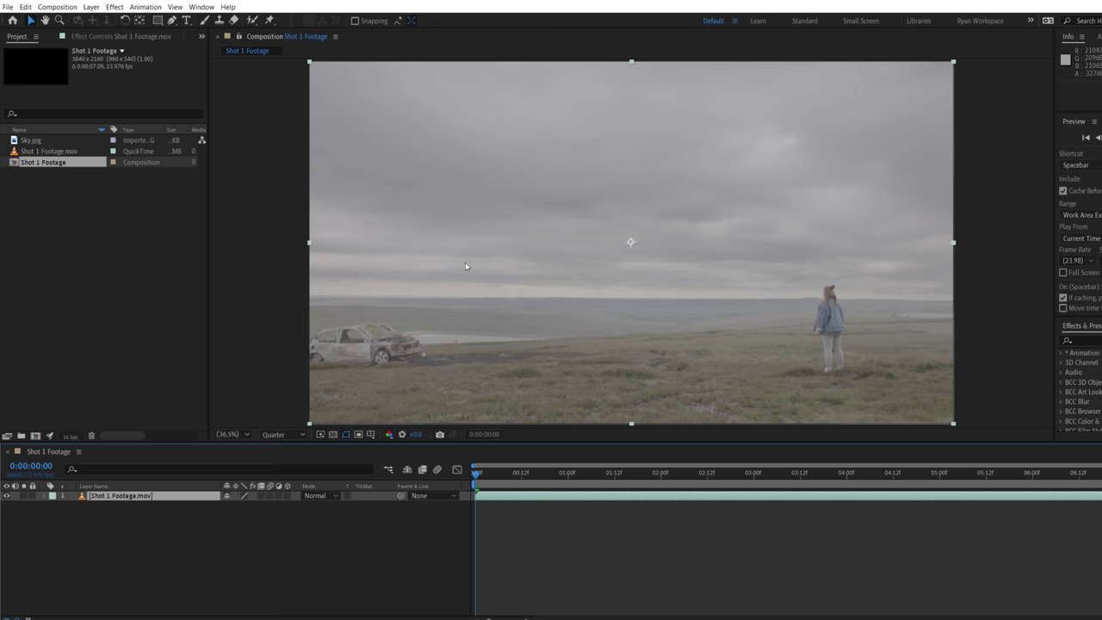
Step: Apply Curves to the moorland clip and pull a steep S-curve for a dark, contrasty grade
left_click_drag(583, 470, 884, 474)
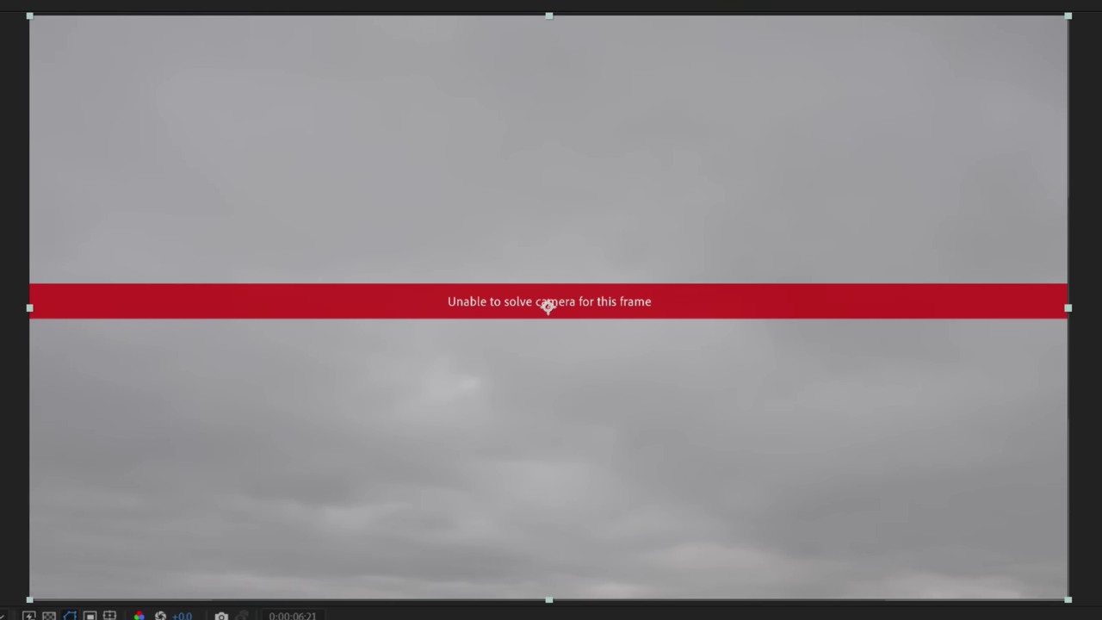
left_click(113, 7)
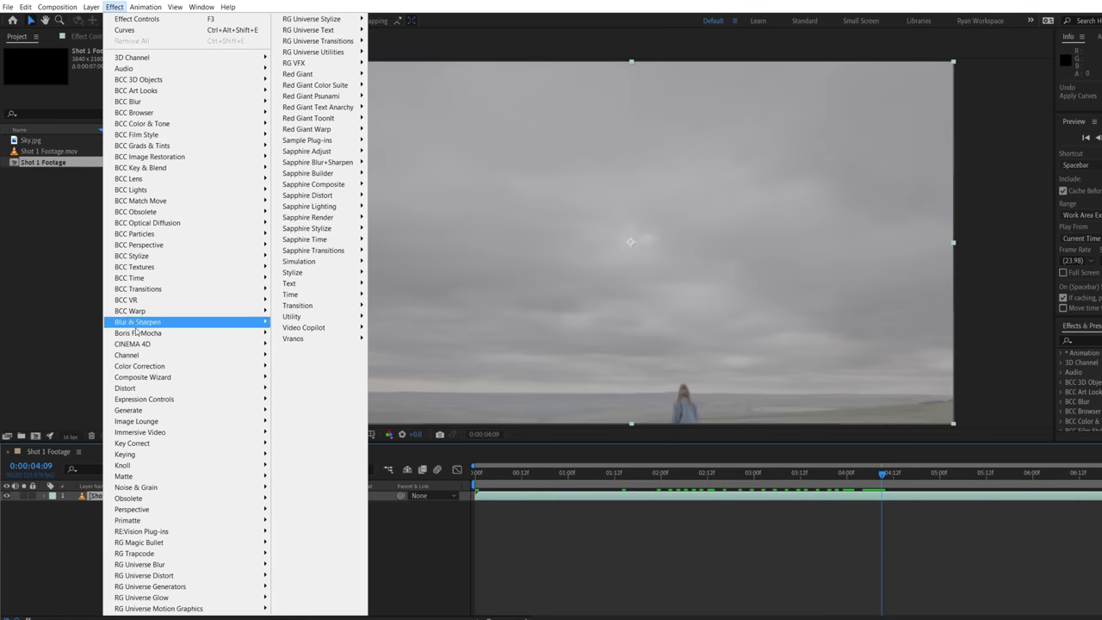
mouse_move(185, 370)
left_click(301, 465)
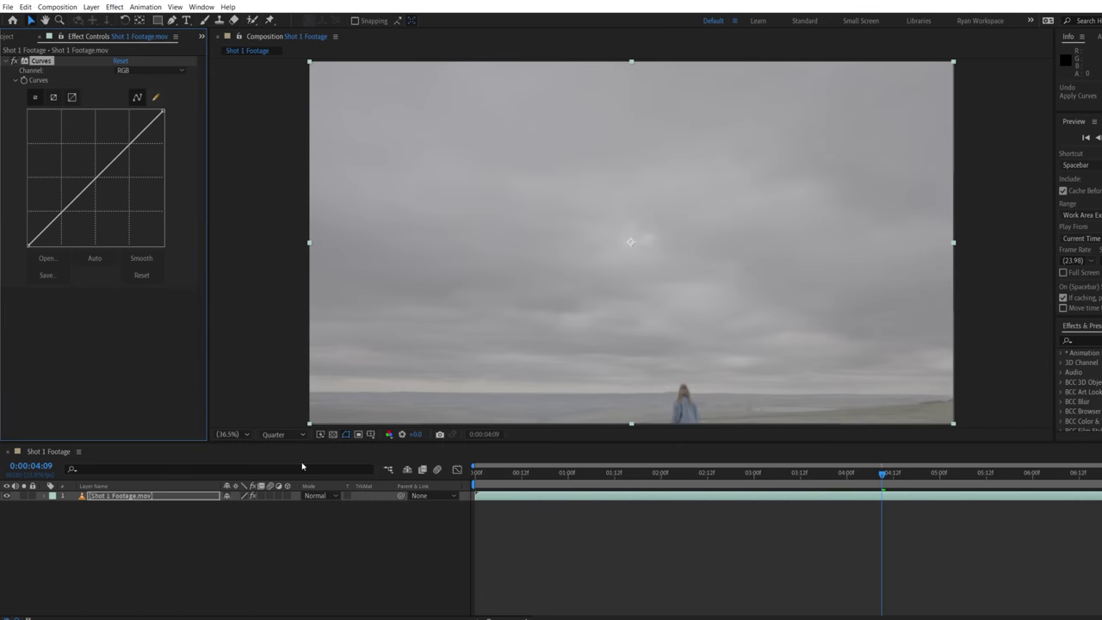
left_click_drag(115, 194, 90, 229)
left_click_drag(130, 146, 126, 129)
left_click_drag(116, 185, 115, 175)
left_click_drag(880, 473, 474, 472)
Step: Pre-compose the graded footage layer into a composition named Footage
right_click(176, 498)
left_click(215, 440)
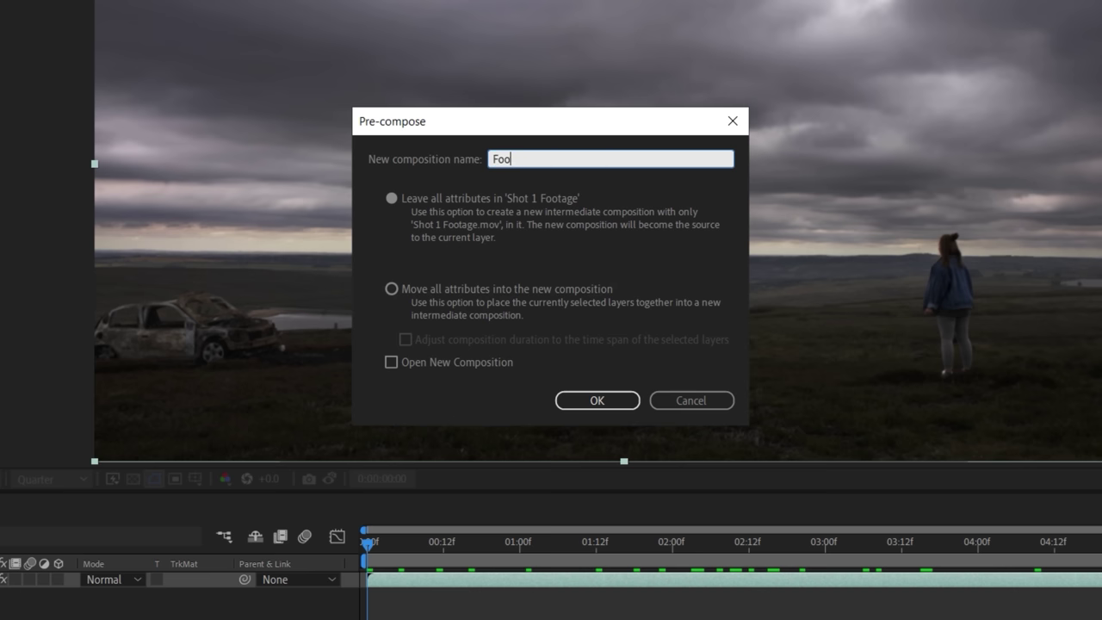
left_click(597, 401)
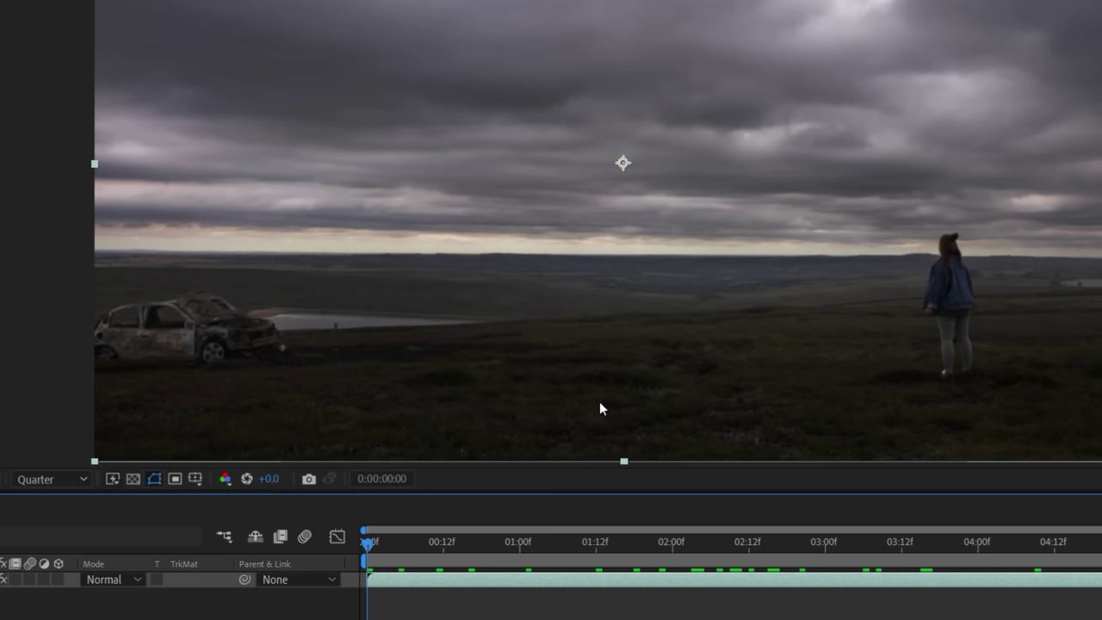
Step: Camera-track the Footage layer and create a null and camera from a sky track point
right_click(406, 581)
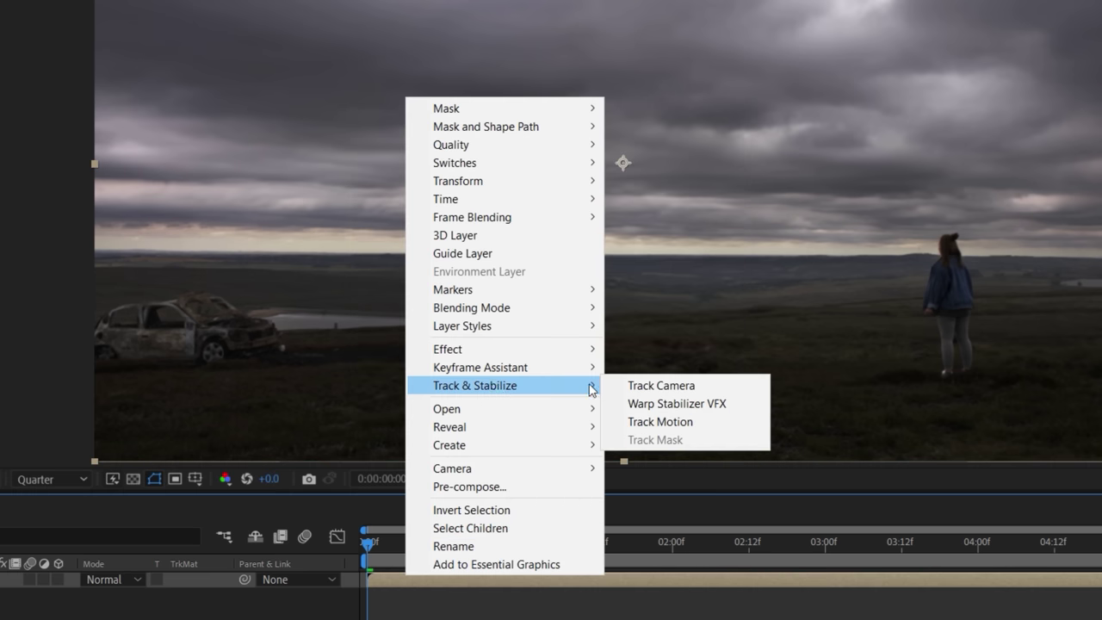
left_click(647, 385)
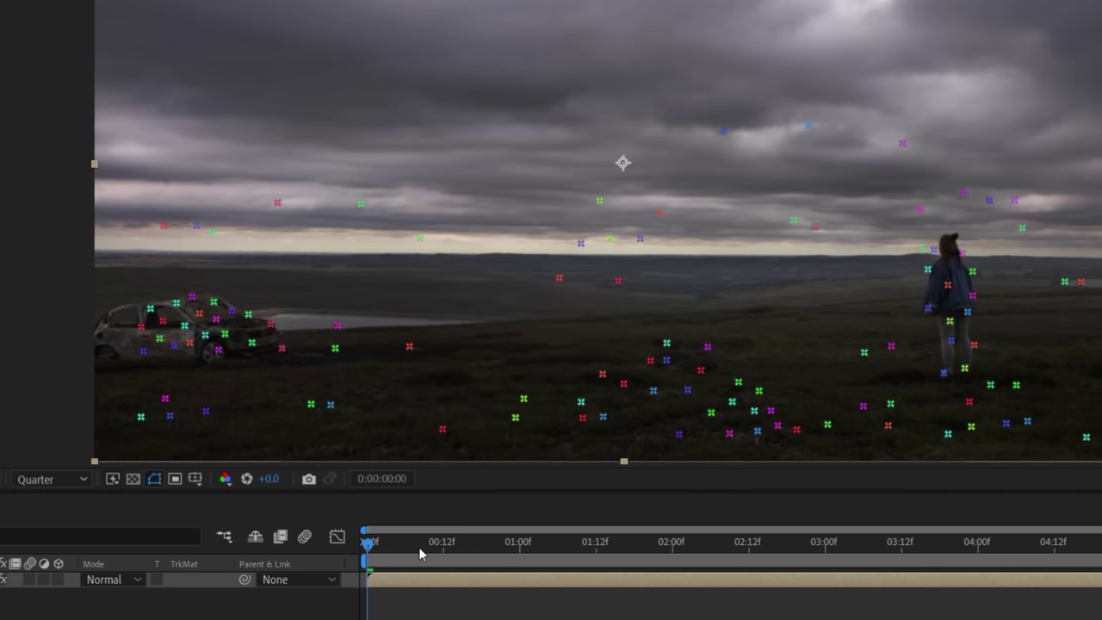
left_click_drag(396, 556, 1101, 546)
right_click(511, 335)
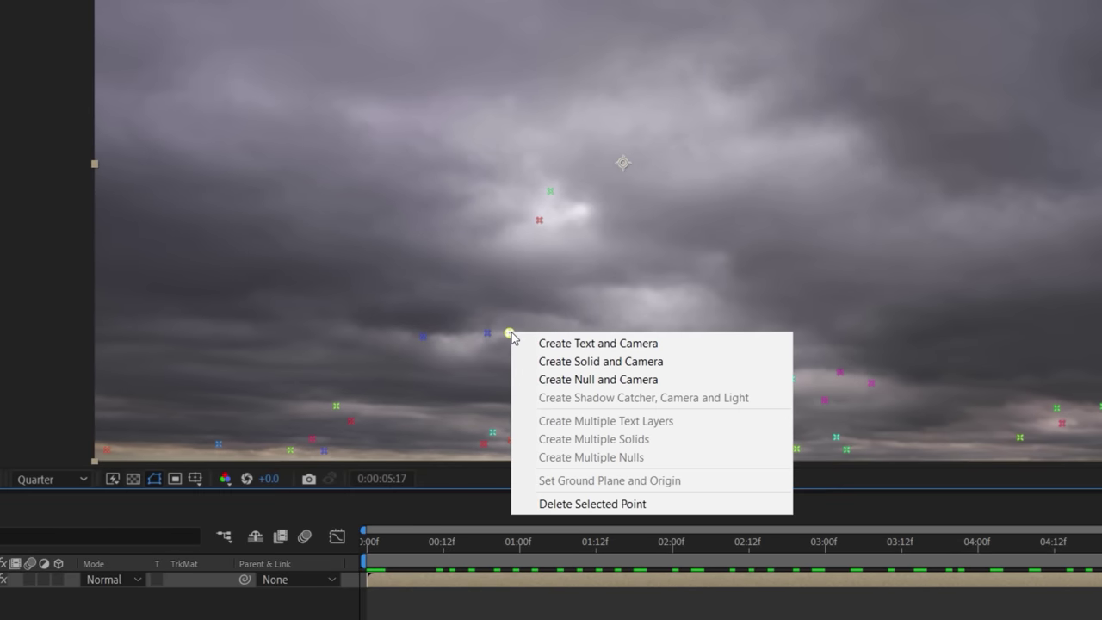
left_click(544, 379)
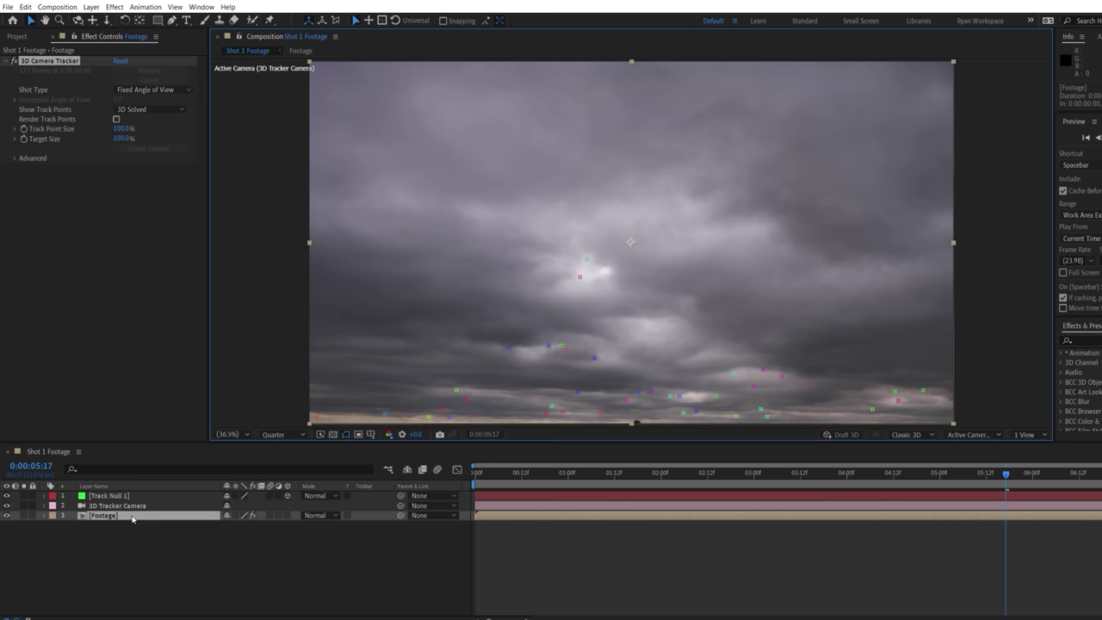
Step: Add Sky.jpg above Footage as a 3D layer, set its orientation to 0, and draw a curved mask
double_click(132, 517)
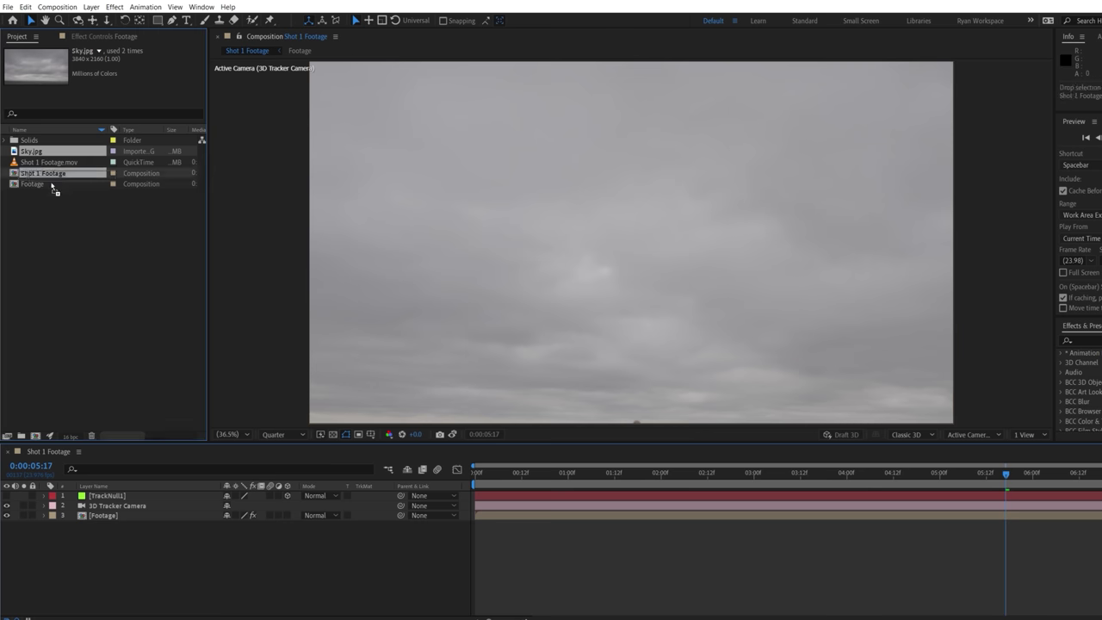
left_click_drag(134, 513, 146, 514)
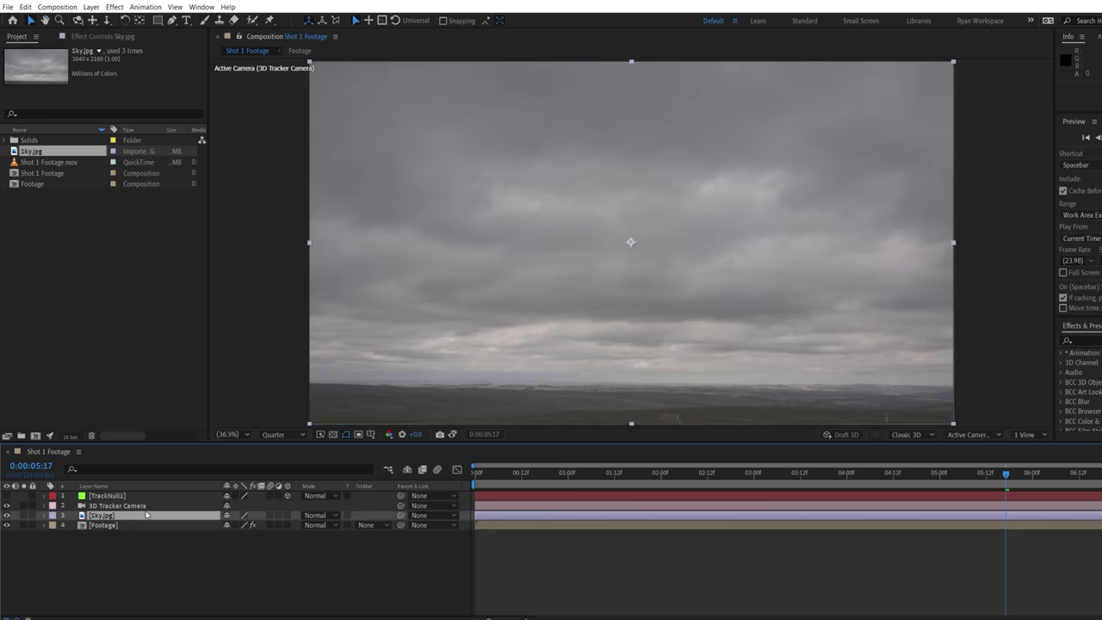
left_click(289, 514)
key("r")
left_click(237, 524)
type("0")
key("Return")
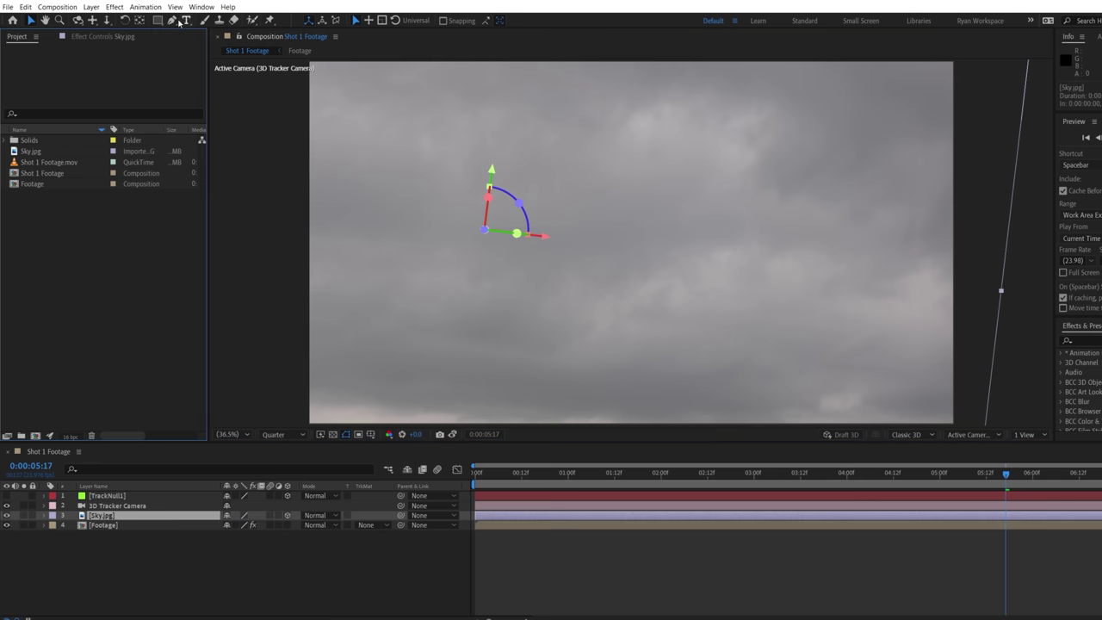
left_click_drag(997, 324, 998, 326)
Step: Feather the sky mask and create a new solid layer named UFO
key("f")
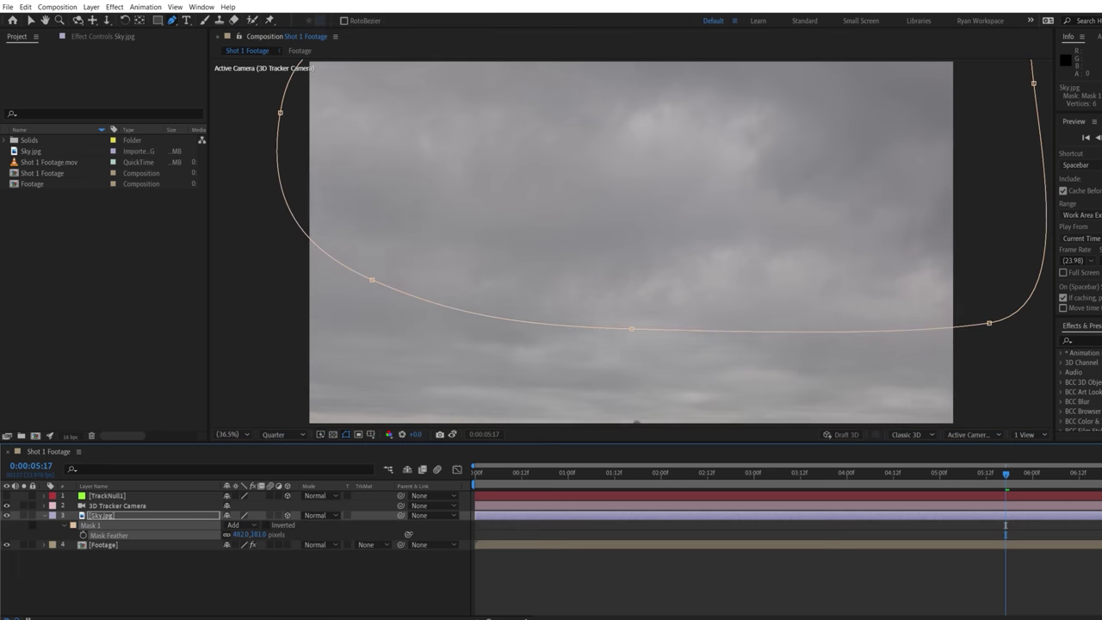
left_click(614, 473)
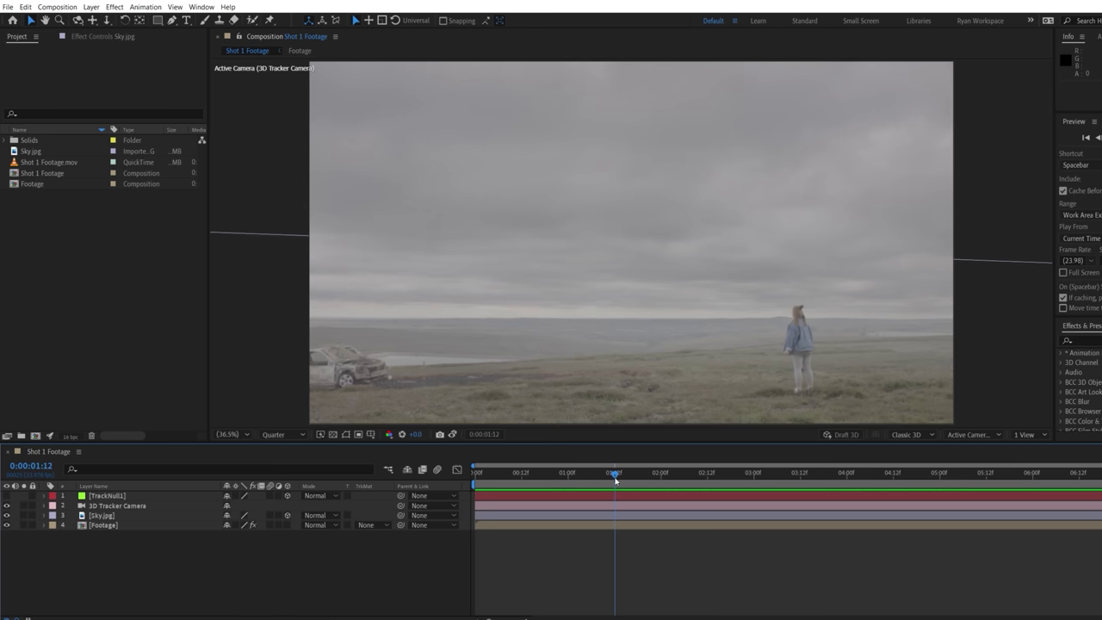
right_click(392, 564)
left_click(551, 456)
type("UFO")
key("Return")
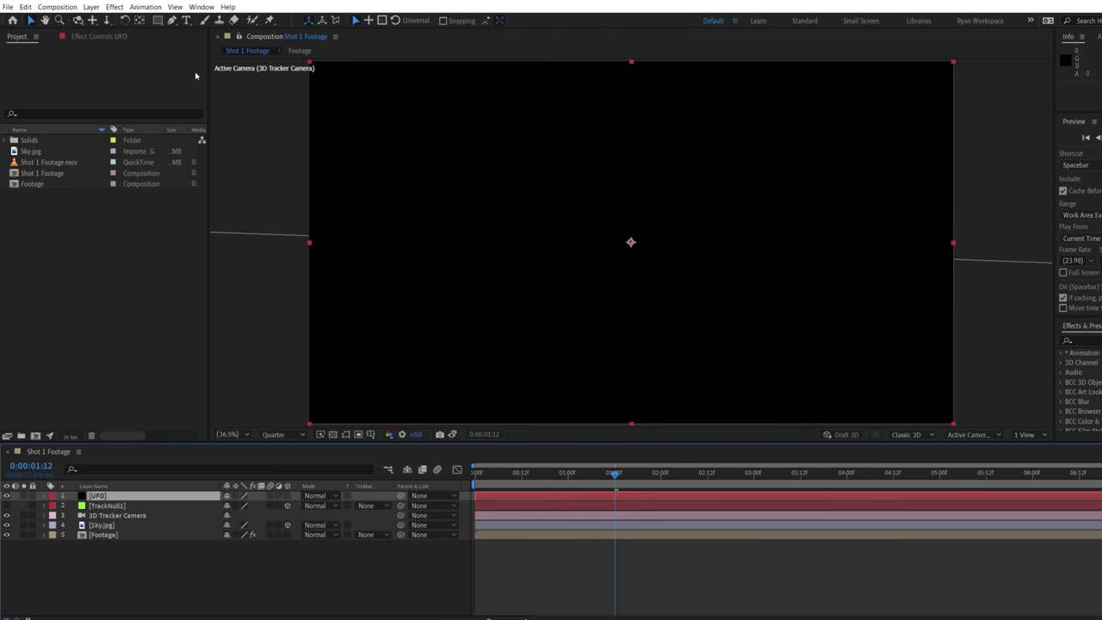
Step: Apply the Element effect to the UFO solid and add a sphere in the scene setup
left_click(114, 7)
left_click(393, 328)
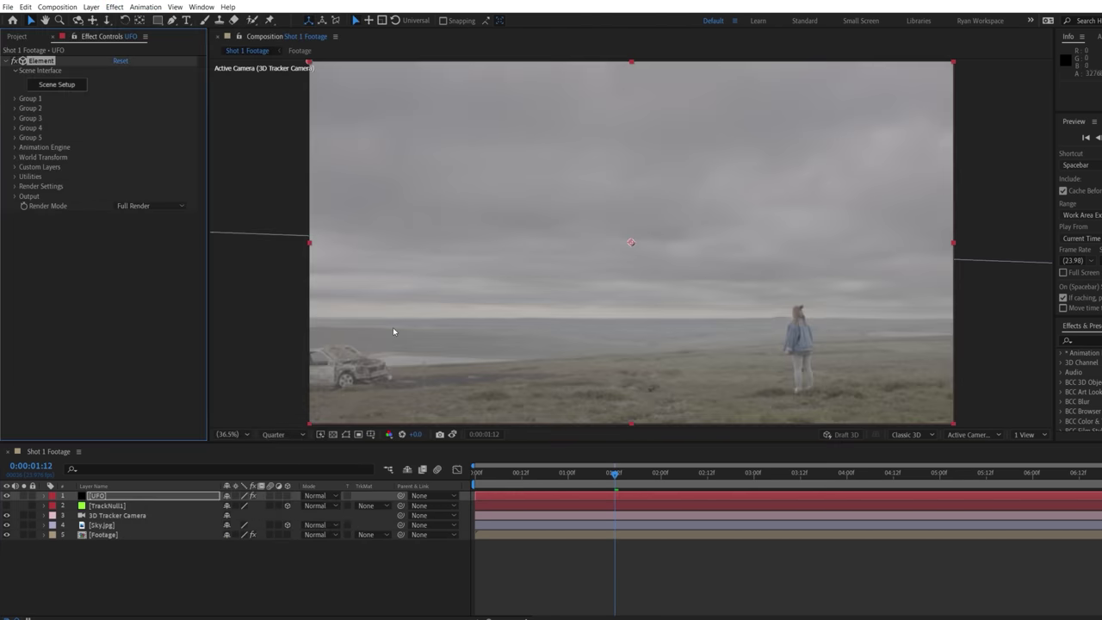
left_click(57, 84)
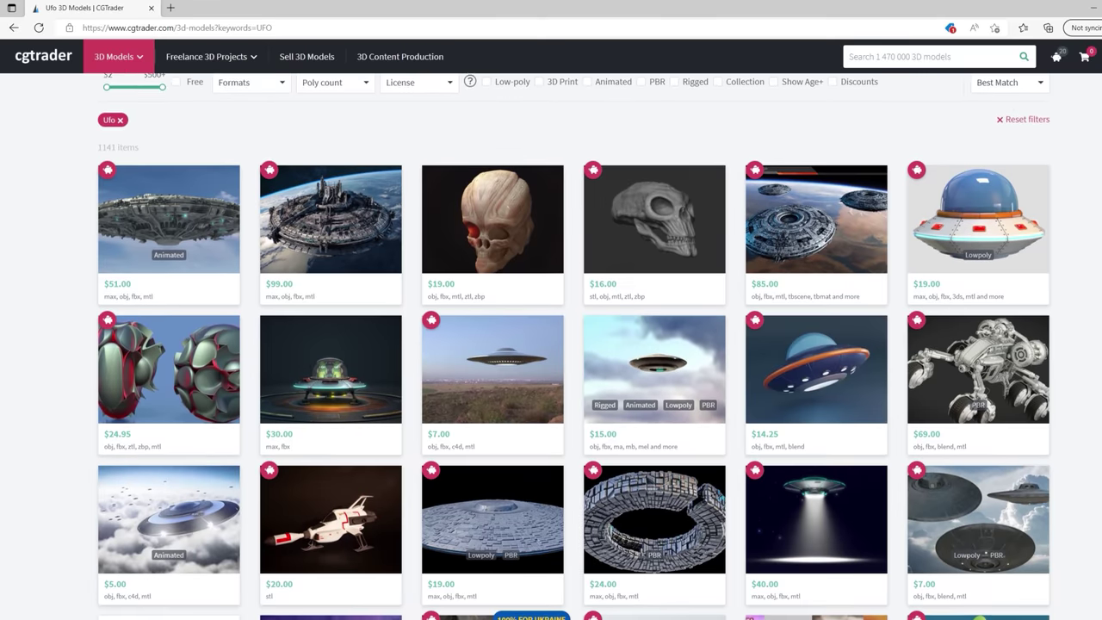
scroll(551, 345, "down", 1)
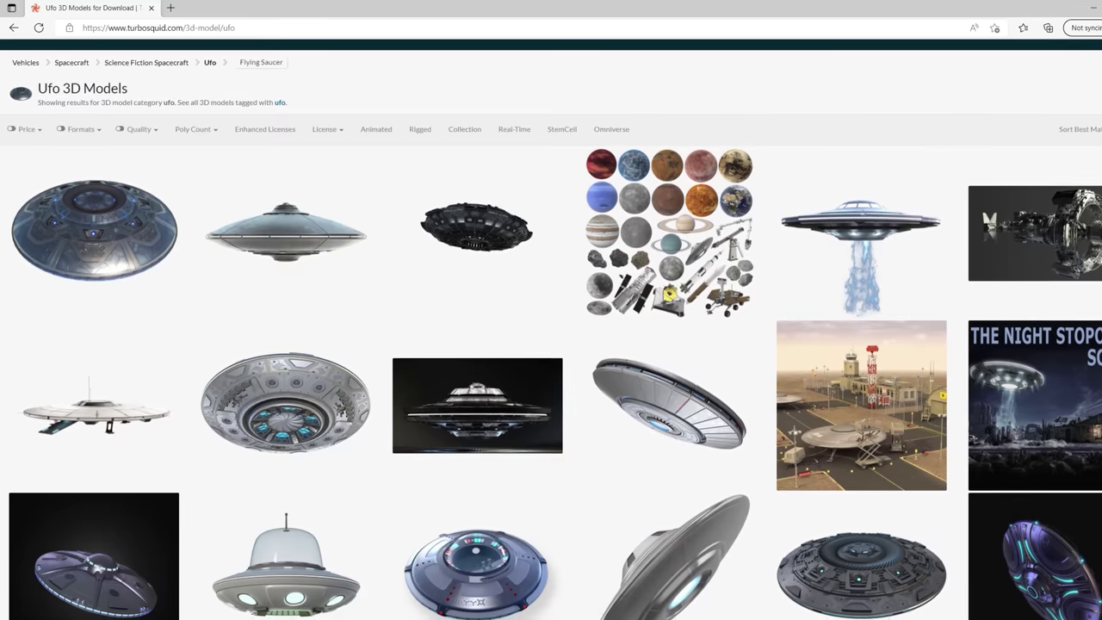
scroll(551, 344, "down", 1)
scroll(550, 345, "down", 2)
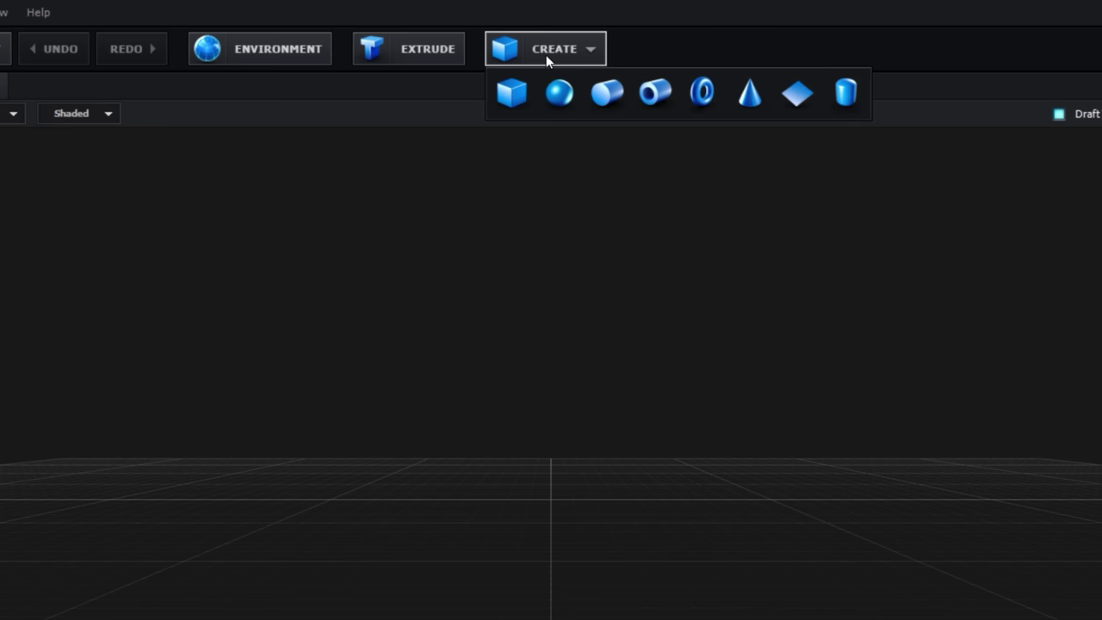
left_click(561, 93)
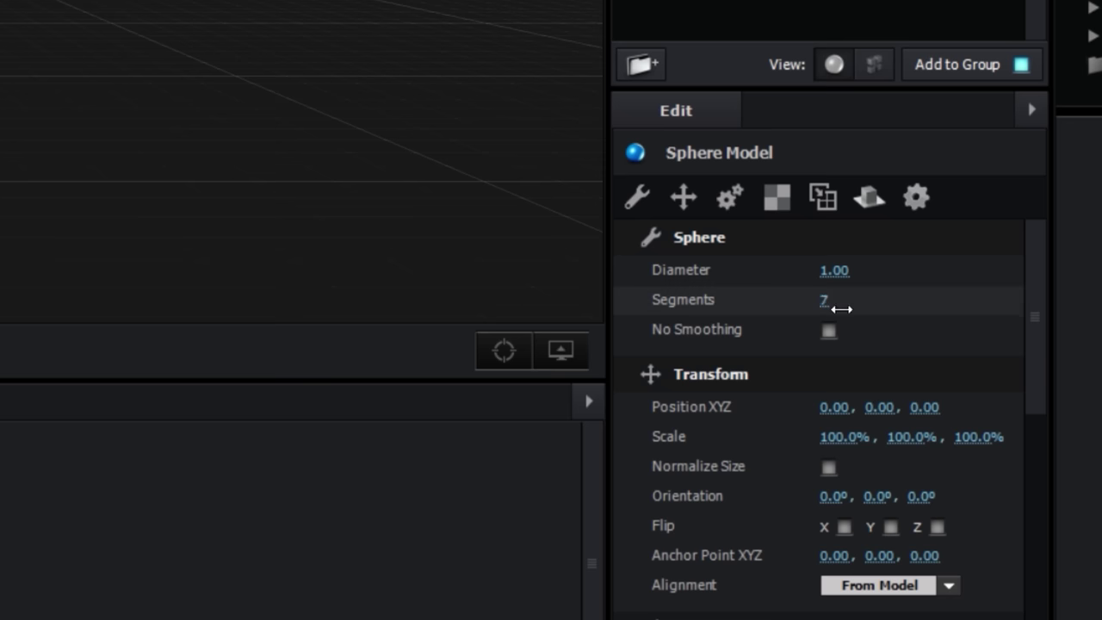
Step: Scale the sphere to about 497% and apply the Pro_Shaders_2 metal_black material
left_click_drag(844, 436, 1101, 436)
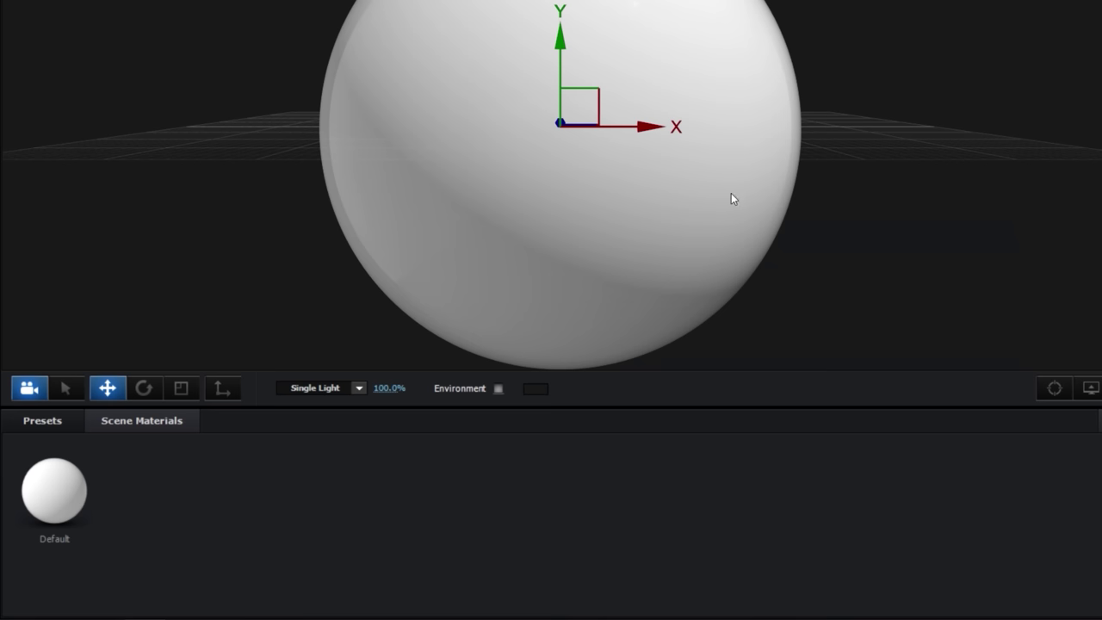
left_click(56, 420)
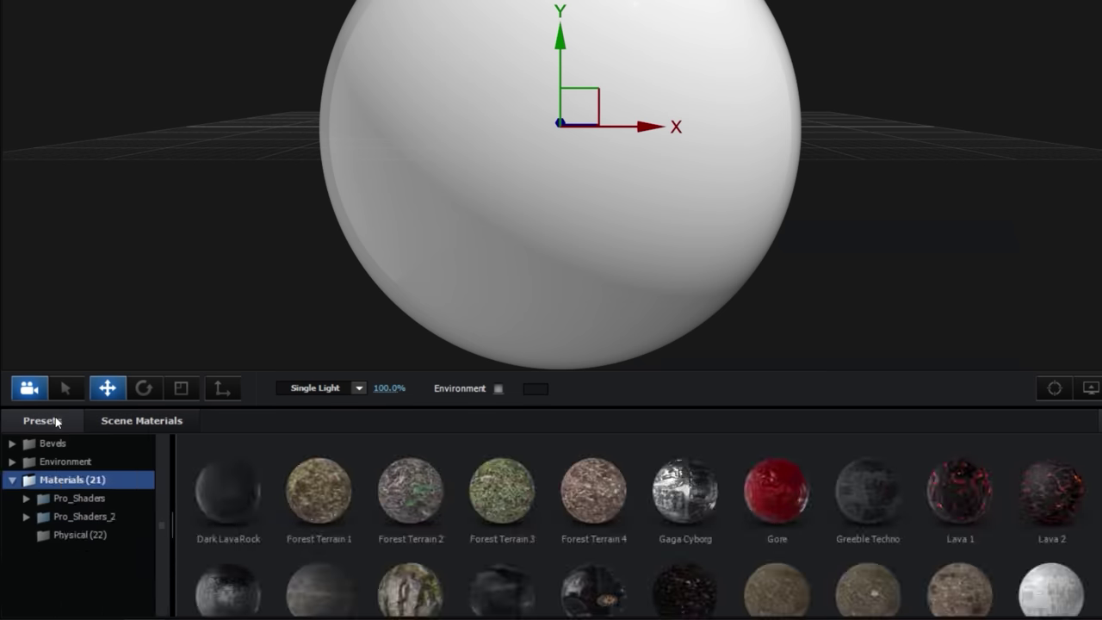
double_click(89, 515)
scroll(164, 550, "down", 3)
left_click(99, 513)
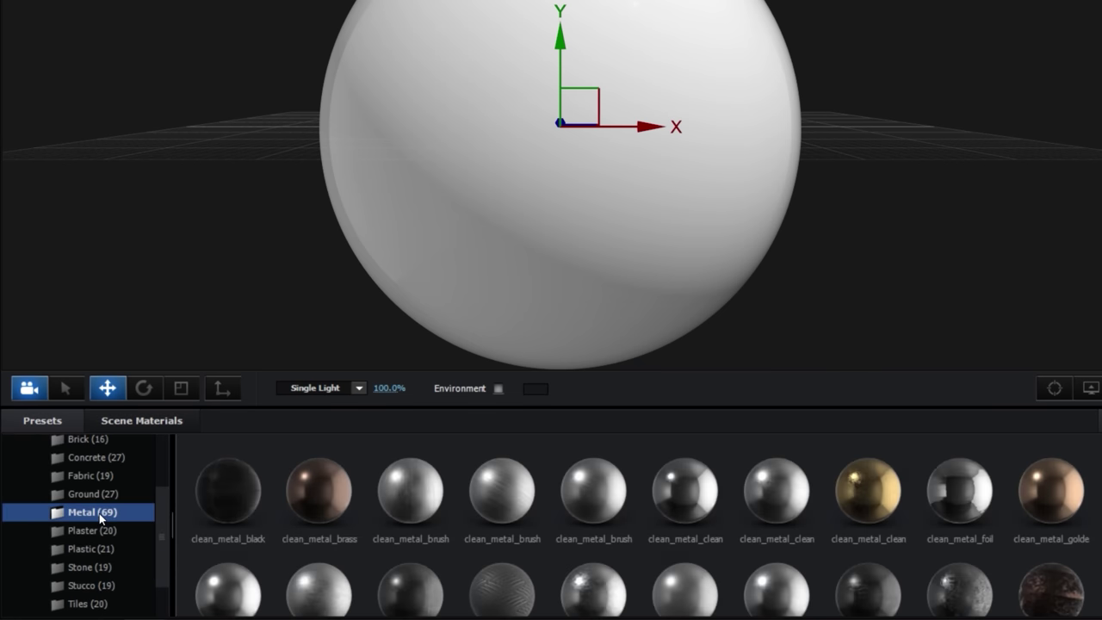
scroll(1071, 476, "down", 1)
left_click_drag(875, 507, 686, 369)
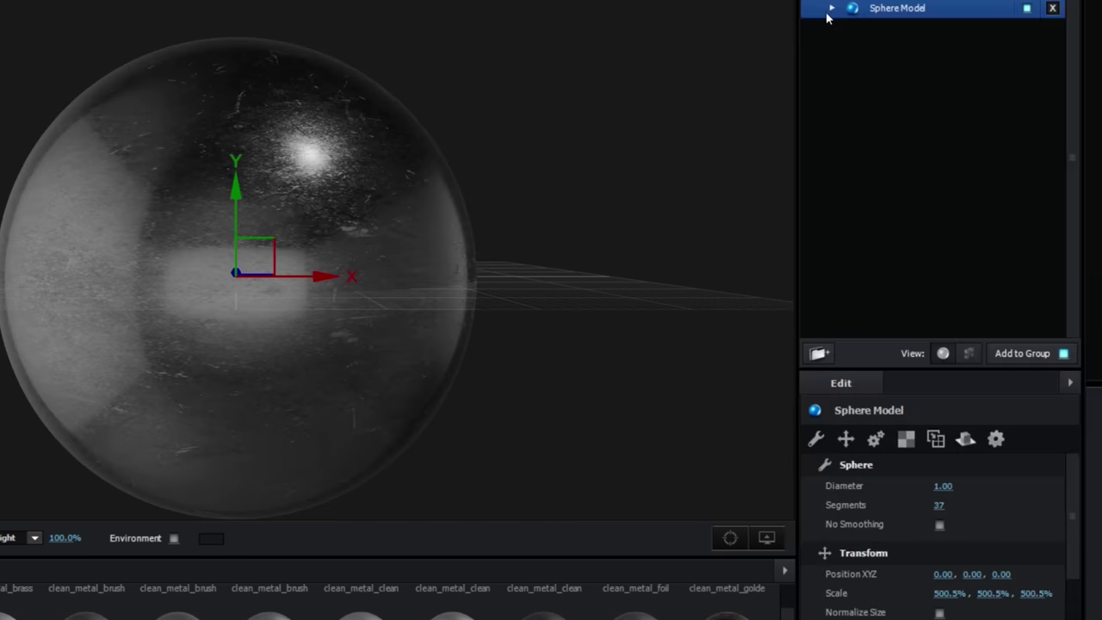
Step: Raise reflectivity intensity to 100% and set the sphere's UV Repeat to 23.82, 6.93
left_click(831, 9)
left_click_drag(1071, 486, 1046, 550)
left_click_drag(945, 581, 996, 583)
left_click(875, 11)
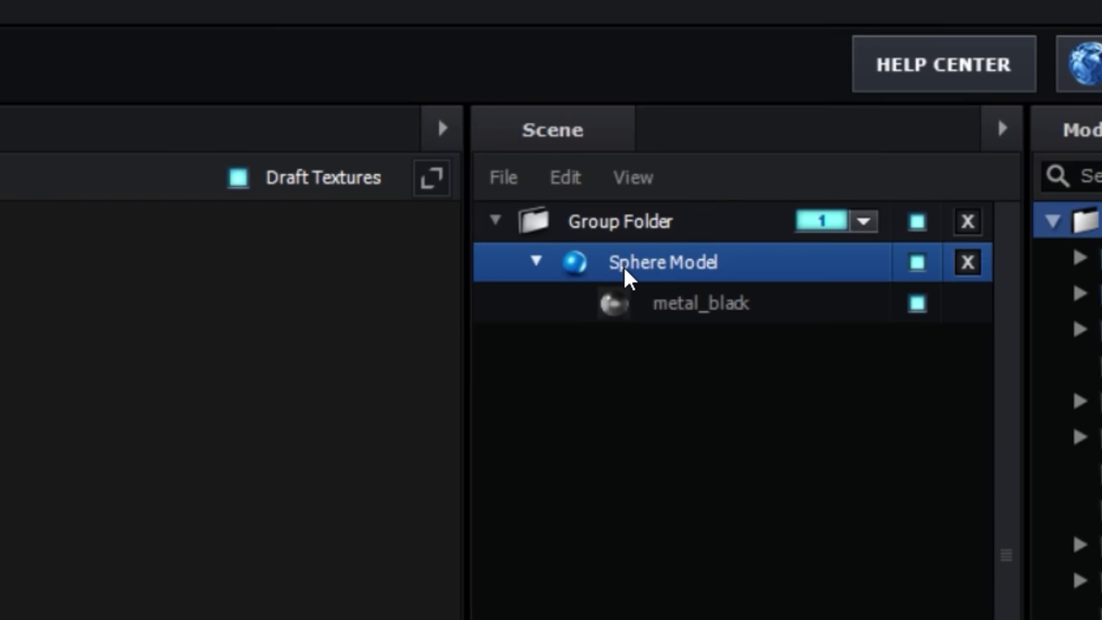
left_click_drag(1023, 249, 1024, 427)
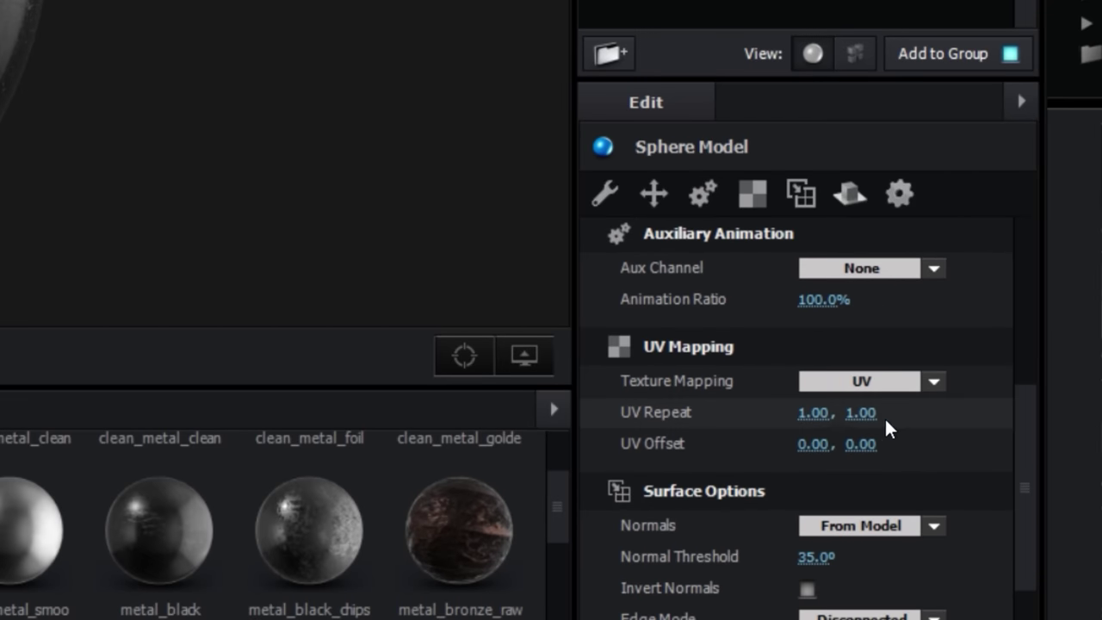
left_click_drag(814, 413, 822, 414)
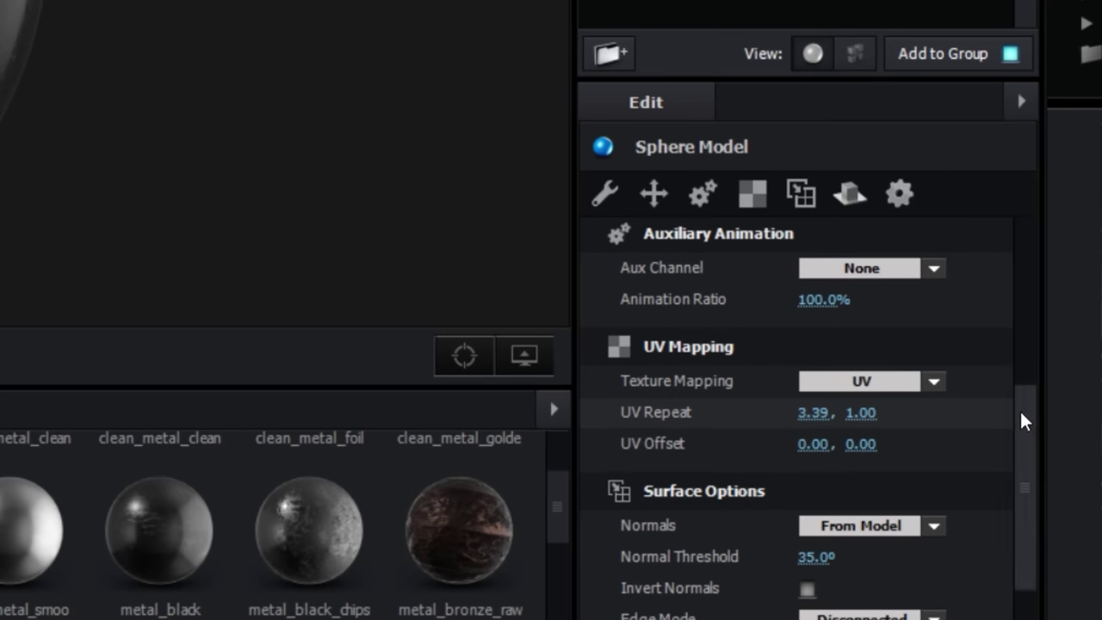
left_click_drag(1016, 413, 958, 415)
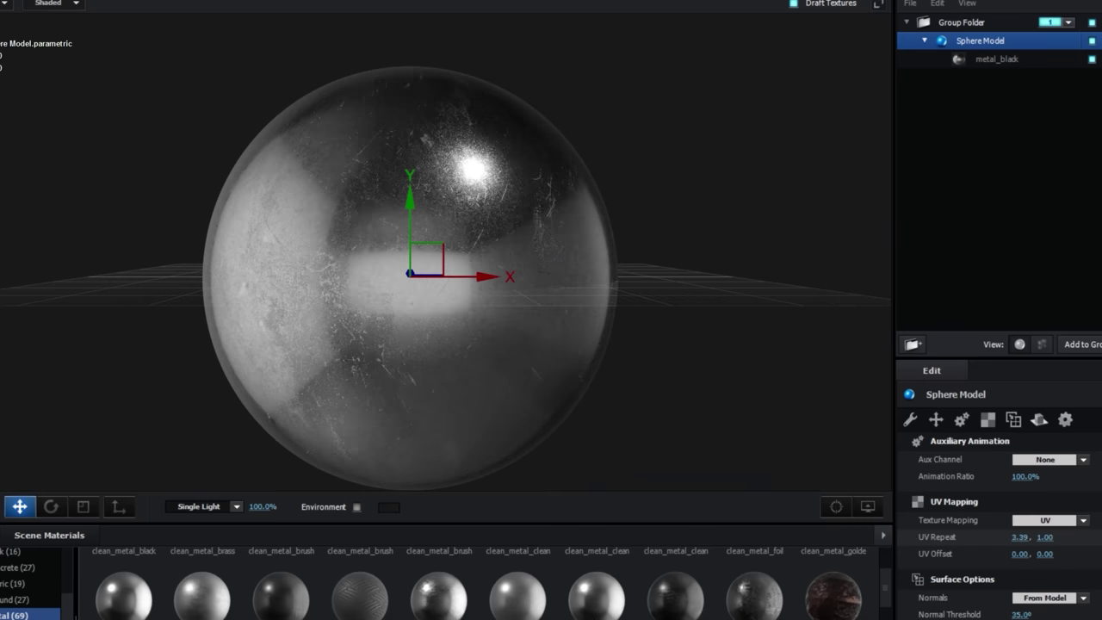
left_click_drag(1044, 536, 1086, 537)
left_click_drag(1016, 536, 1096, 506)
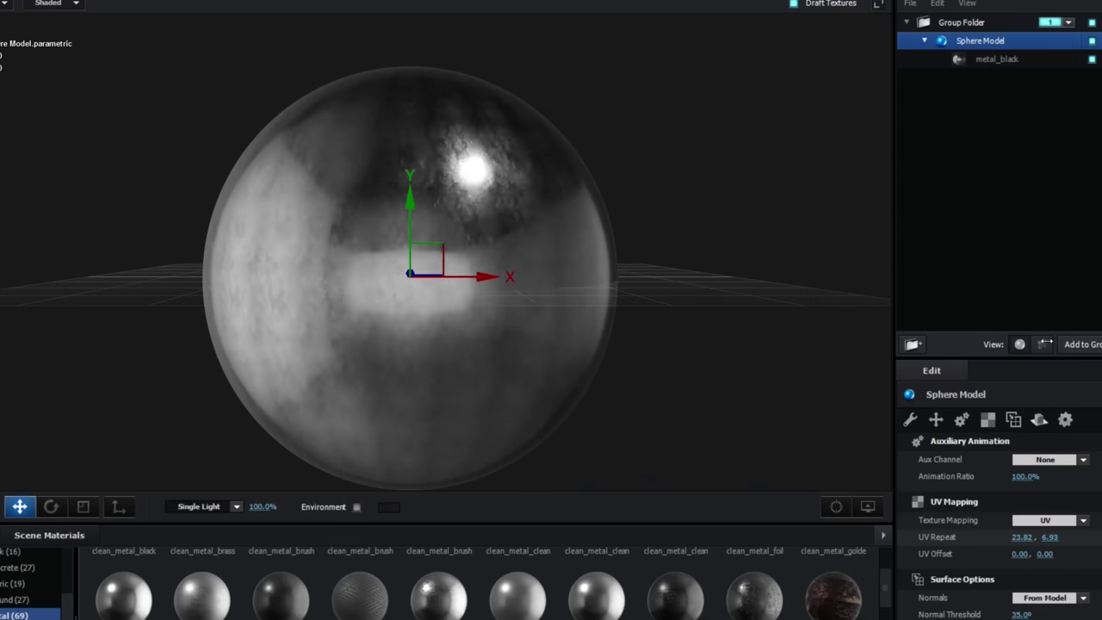
Step: Lower the horizontal UV repeat to 4.65; a first attempt at flattening the sphere is undone
left_click_drag(969, 371, 120, 555)
left_click_drag(411, 185, 537, 324)
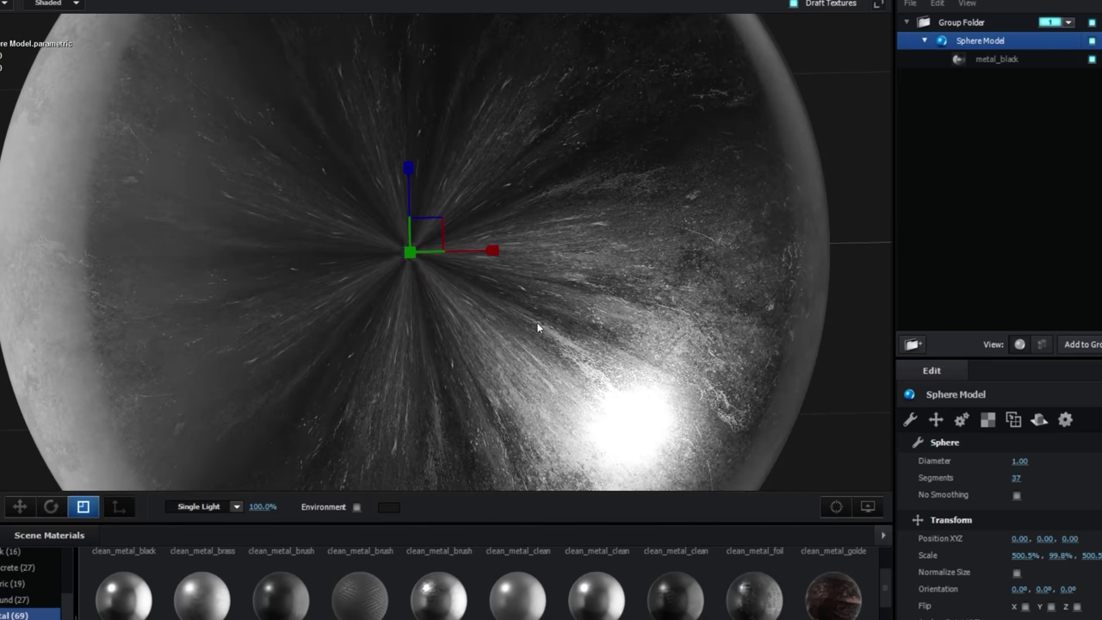
key("ctrl+z")
key("ctrl+z")
key("ctrl+z")
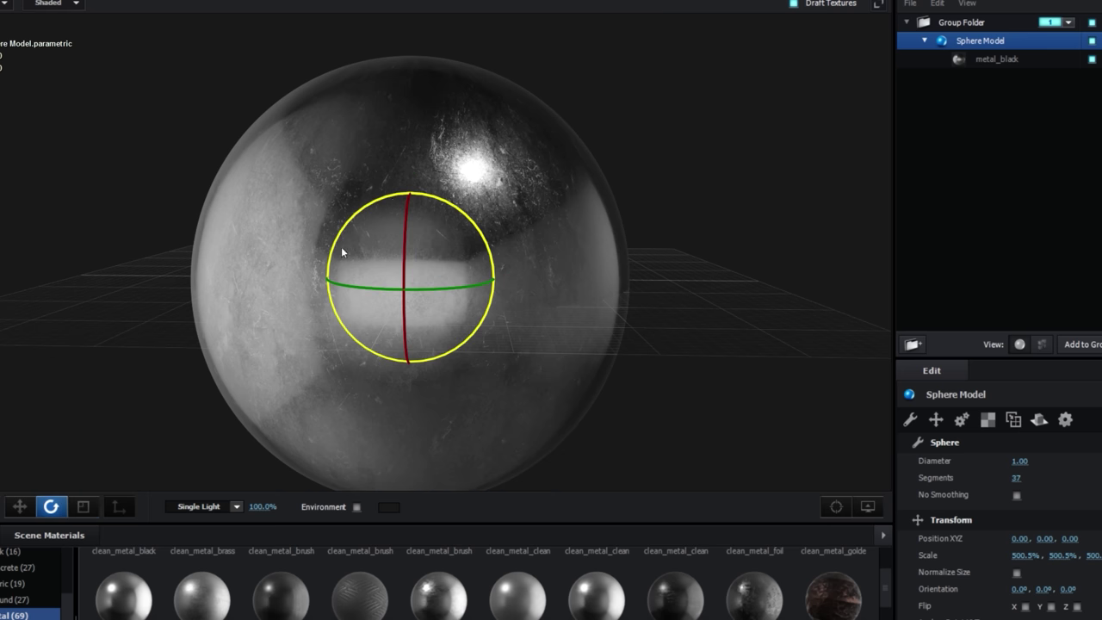
Step: Rotate the sphere 90° and scale it down vertically into a saucer-shaped disc
left_click_drag(360, 237, 243, 277)
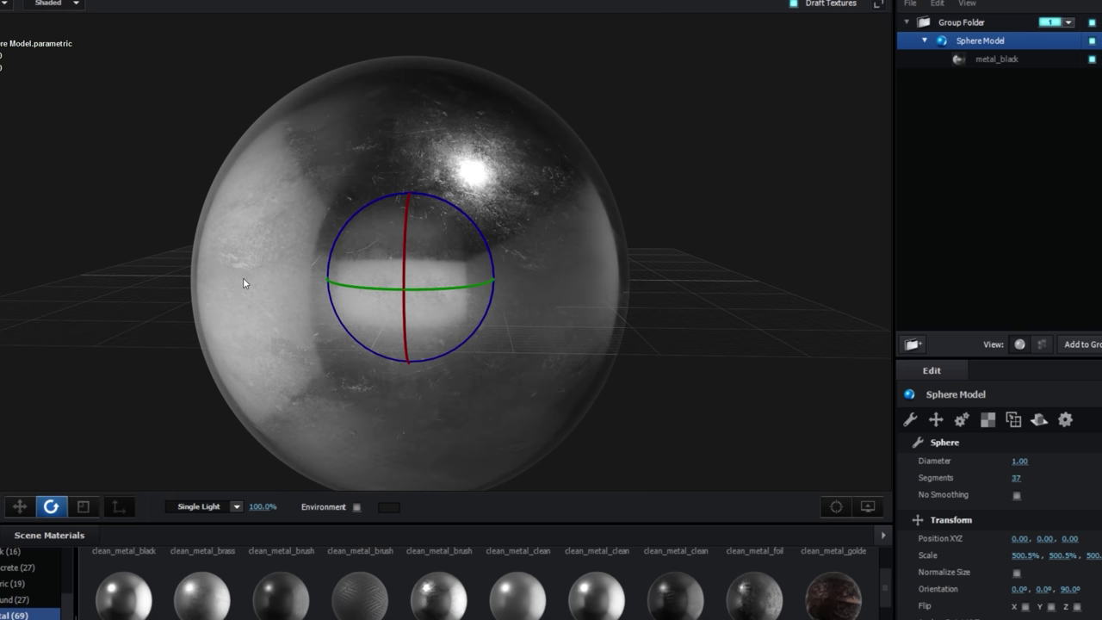
left_click(74, 510)
left_click_drag(411, 193, 477, 342)
scroll(389, 351, "up", 5)
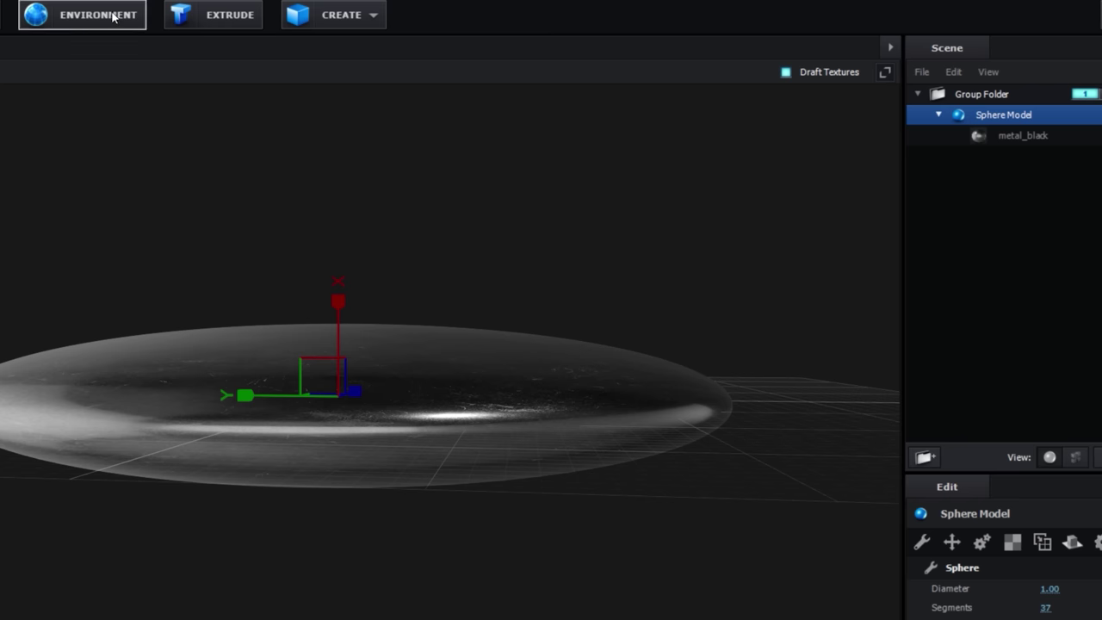
Step: Load Poly Haven's overcast Fouriesburg Mountain Cloudy HDRI as environment; set contrast -55%, brightness 8%, saturation -89%
left_click(113, 16)
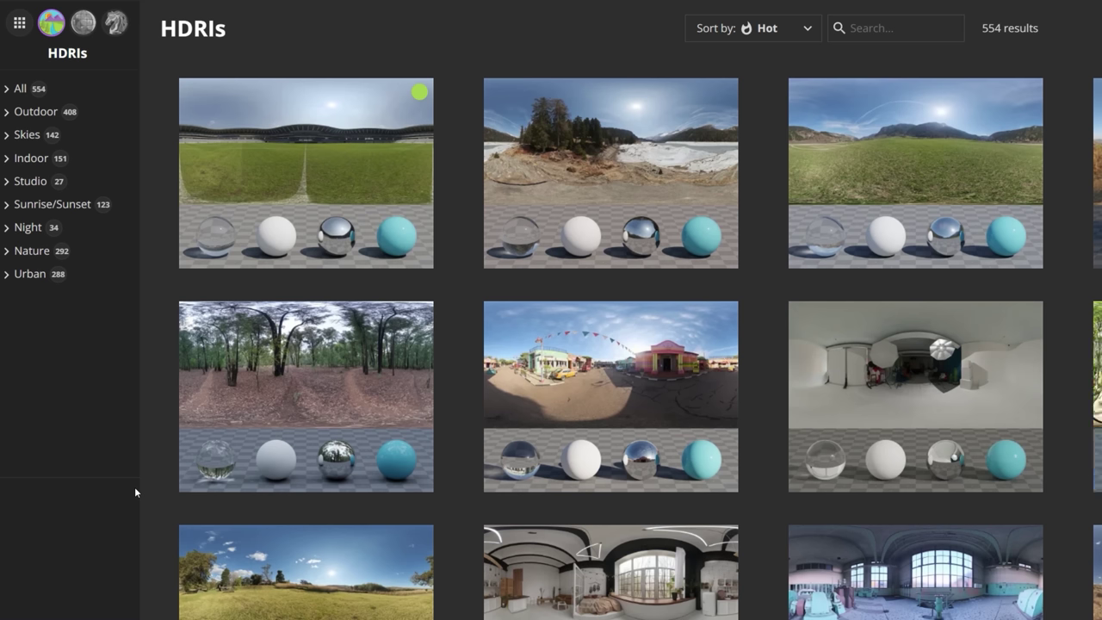
left_click(45, 129)
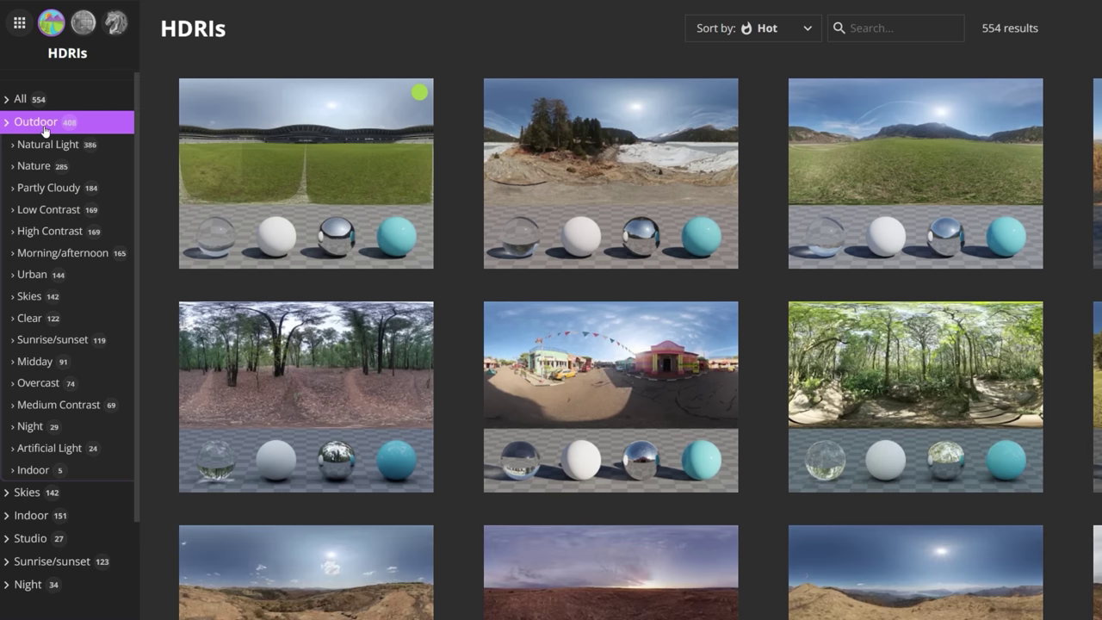
left_click(38, 387)
scroll(611, 344, "down", 2)
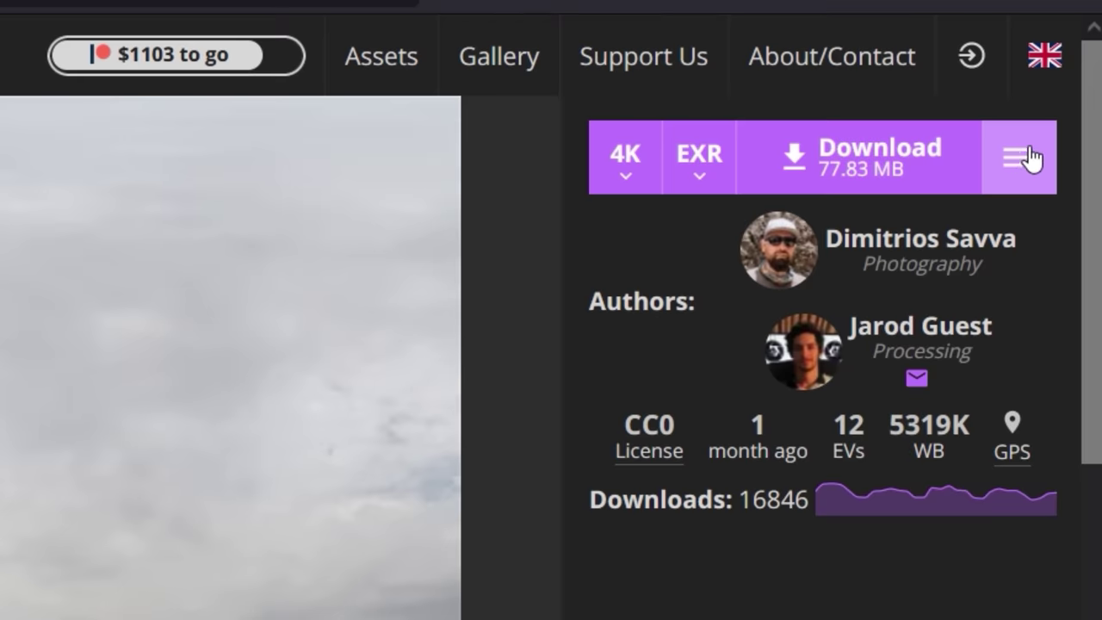
left_click(1082, 86)
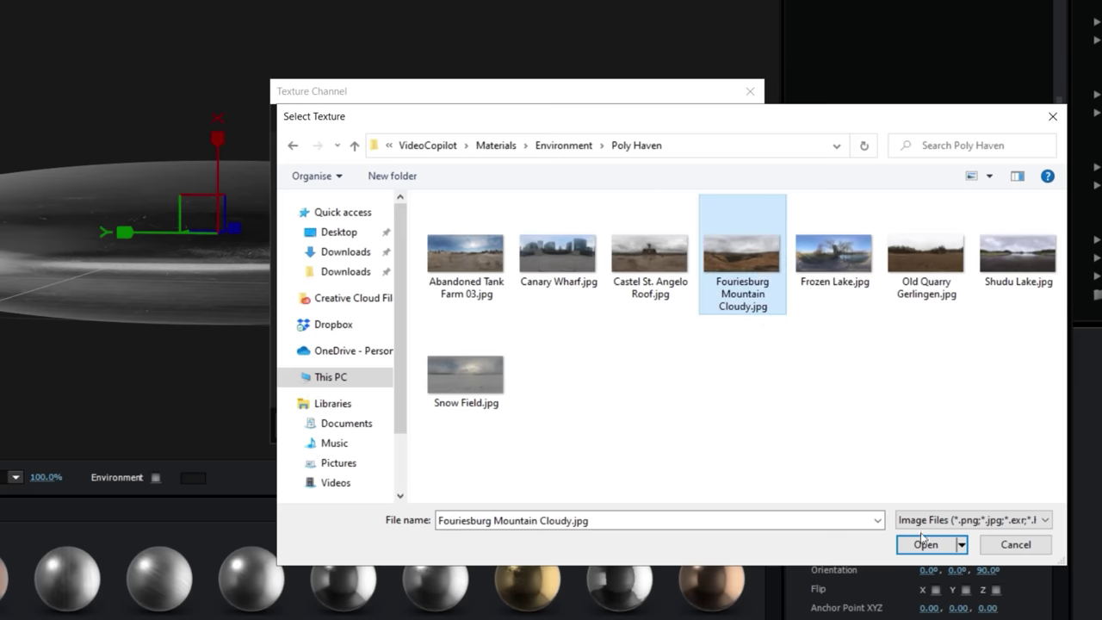
left_click(925, 544)
left_click_drag(369, 179, 353, 215)
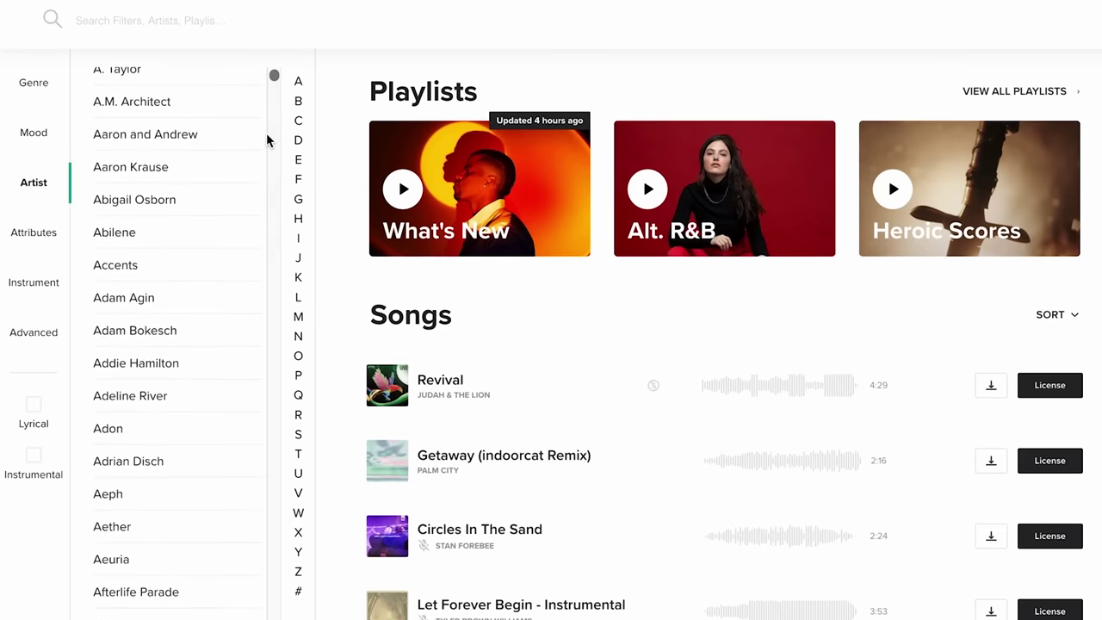
Step: Browse Musicbed's artist list, then search for a composer and filter songs by them
scroll(266, 133, "down", 4)
scroll(266, 133, "down", 10)
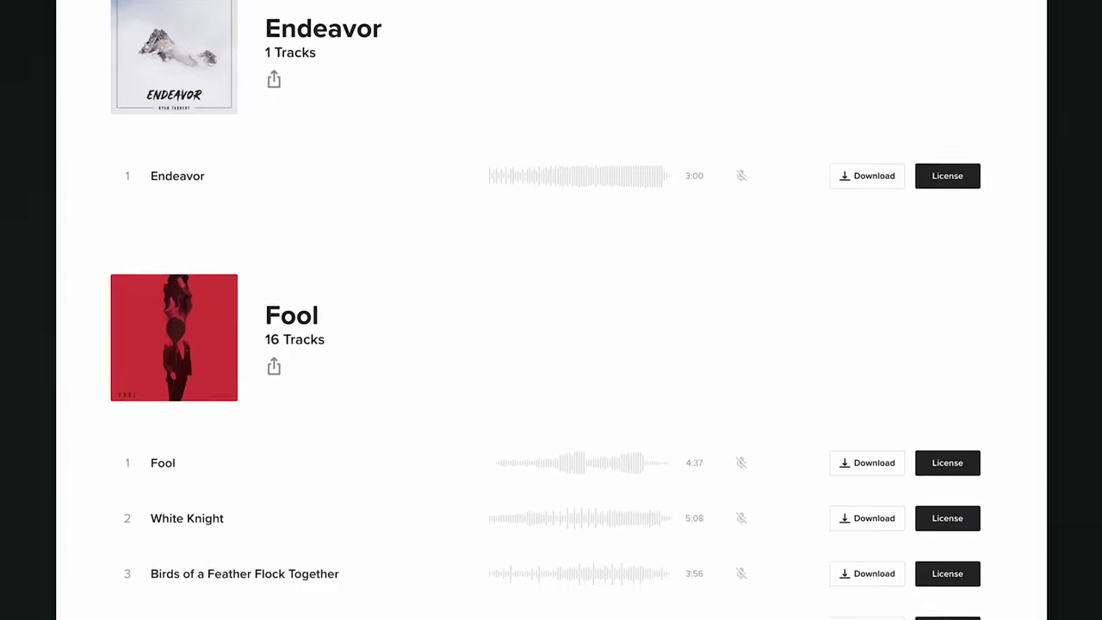
scroll(551, 344, "down", 3)
scroll(551, 344, "down", 3)
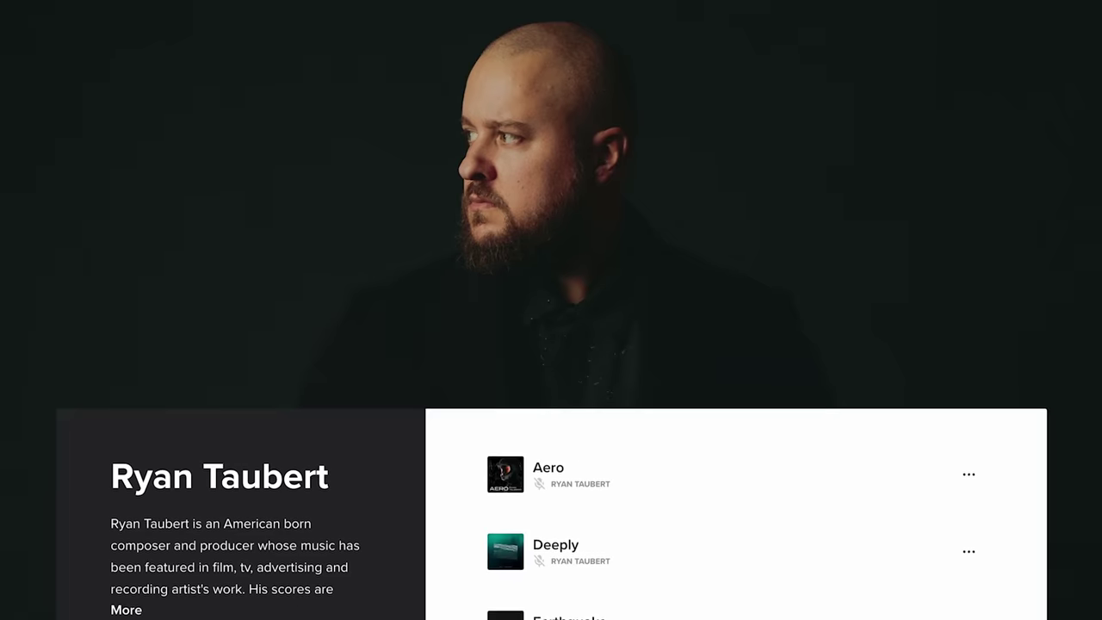
scroll(551, 345, "down", 5)
scroll(551, 344, "down", 3)
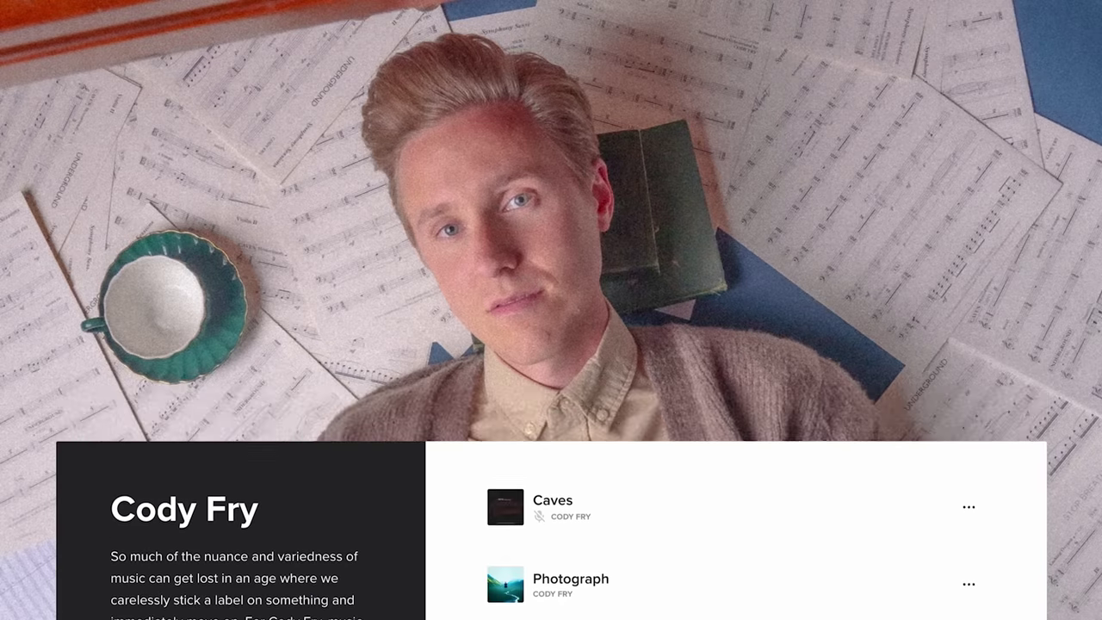
scroll(551, 344, "down", 1)
scroll(551, 345, "down", 1)
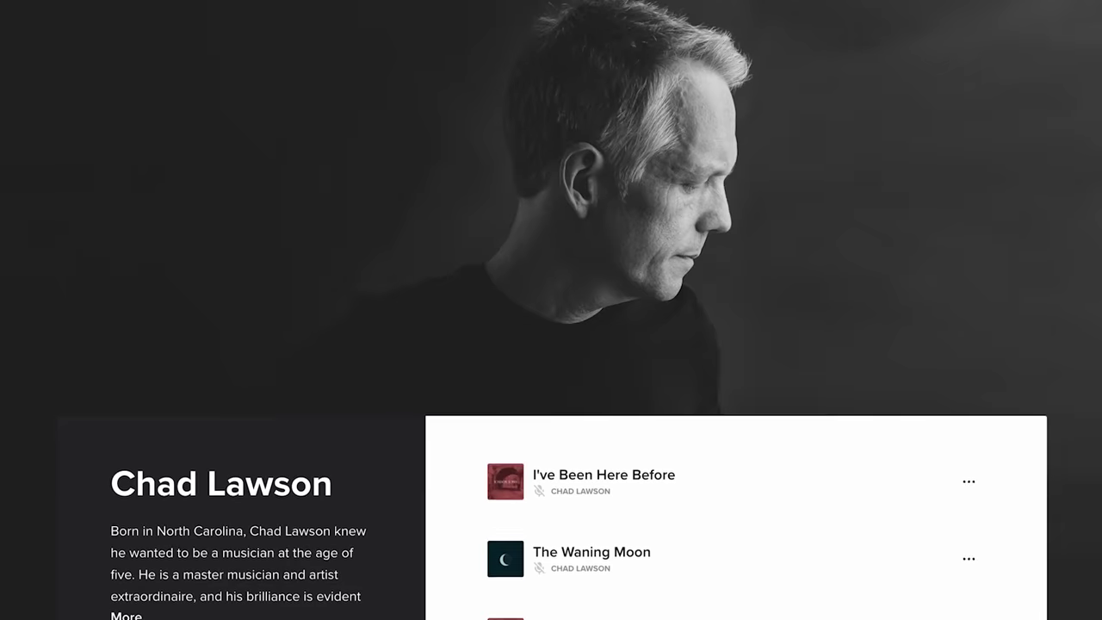
scroll(551, 345, "down", 2)
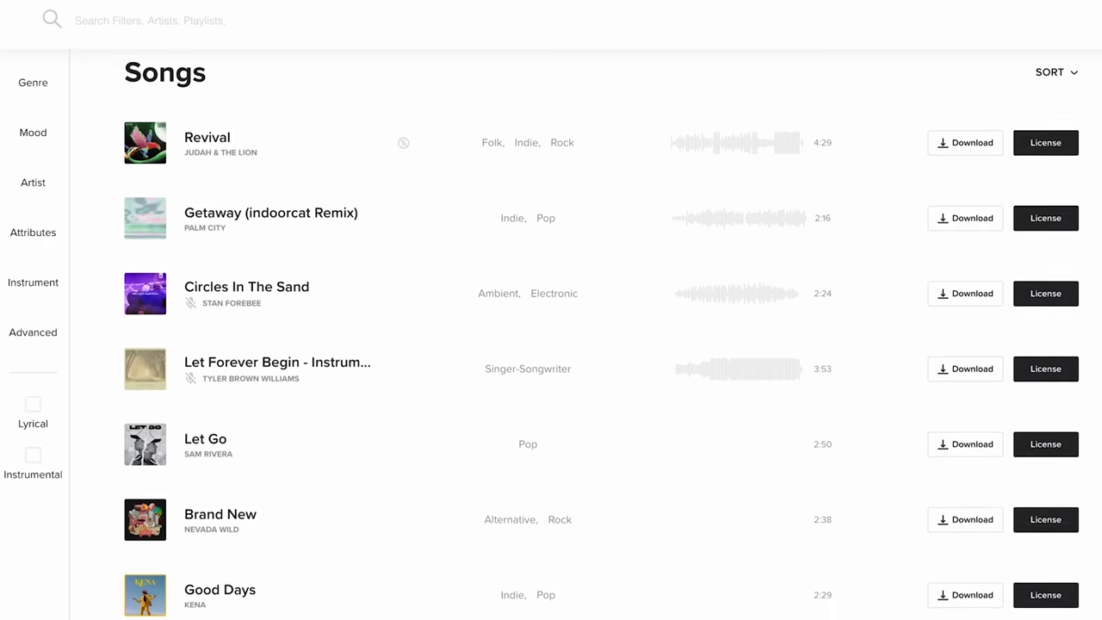
scroll(550, 344, "down", 5)
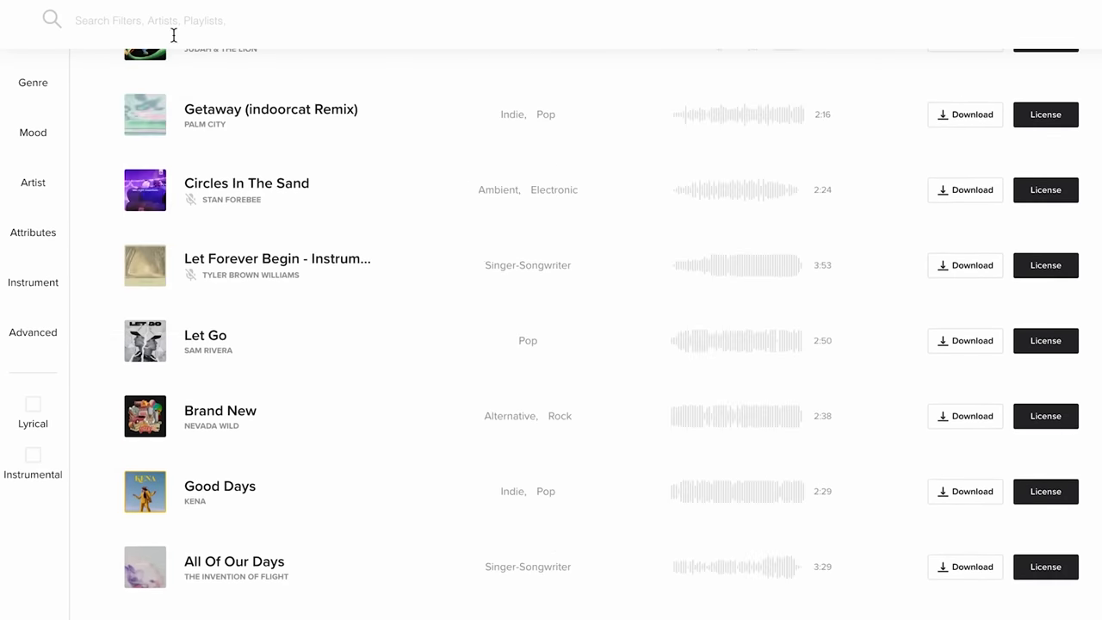
type("ryan t")
left_click(171, 115)
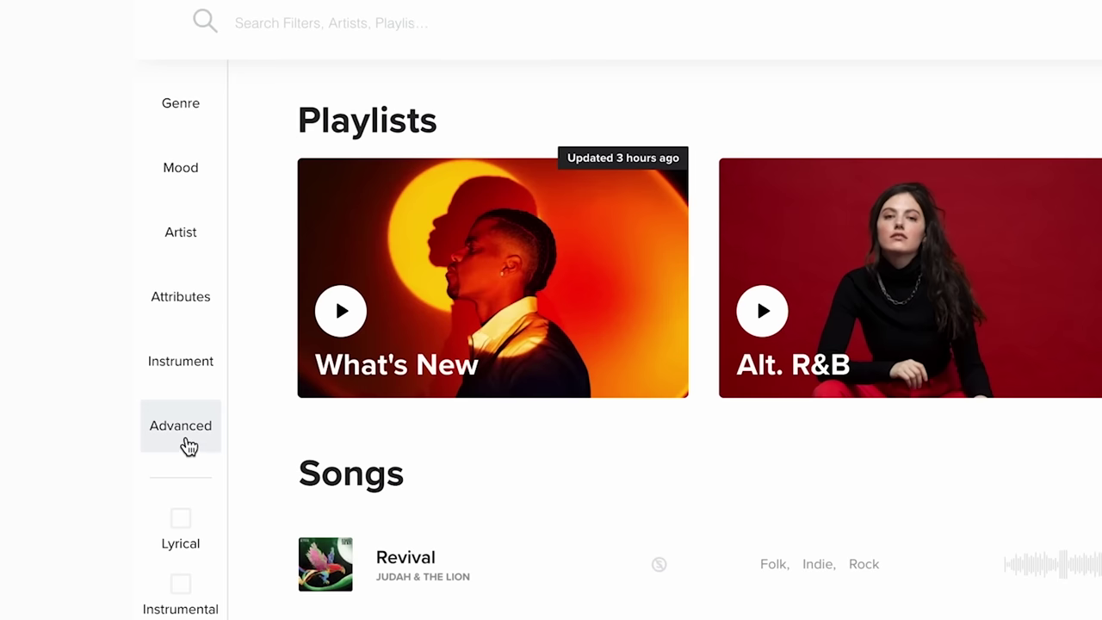
Step: Open the advanced filters, then go to the 'Let Us Search For You' request page
left_click(182, 431)
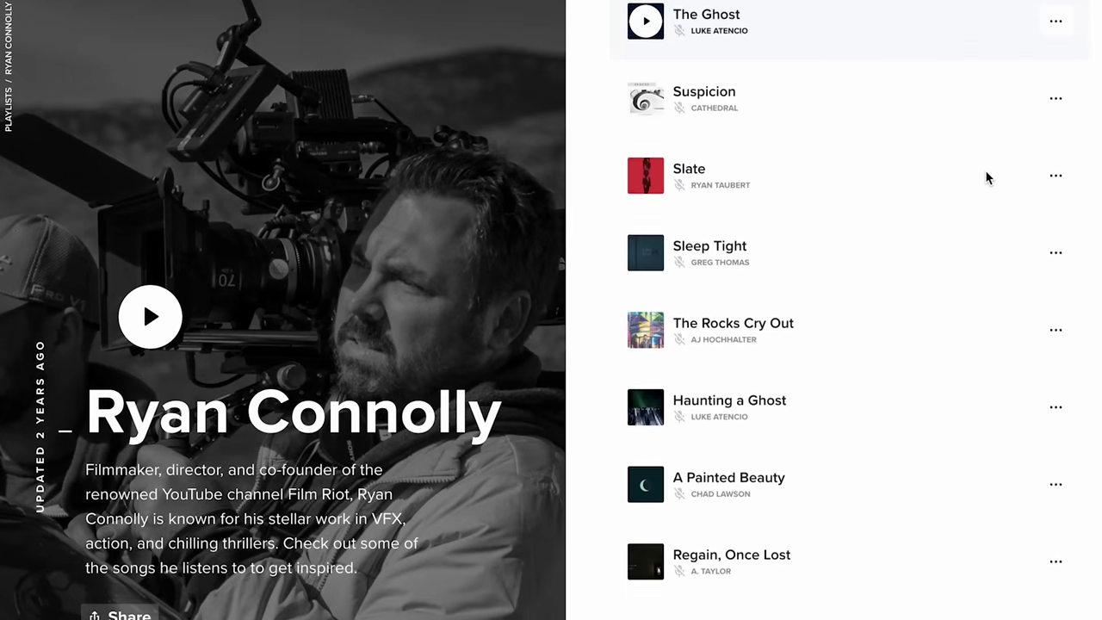
scroll(986, 178, "down", 4)
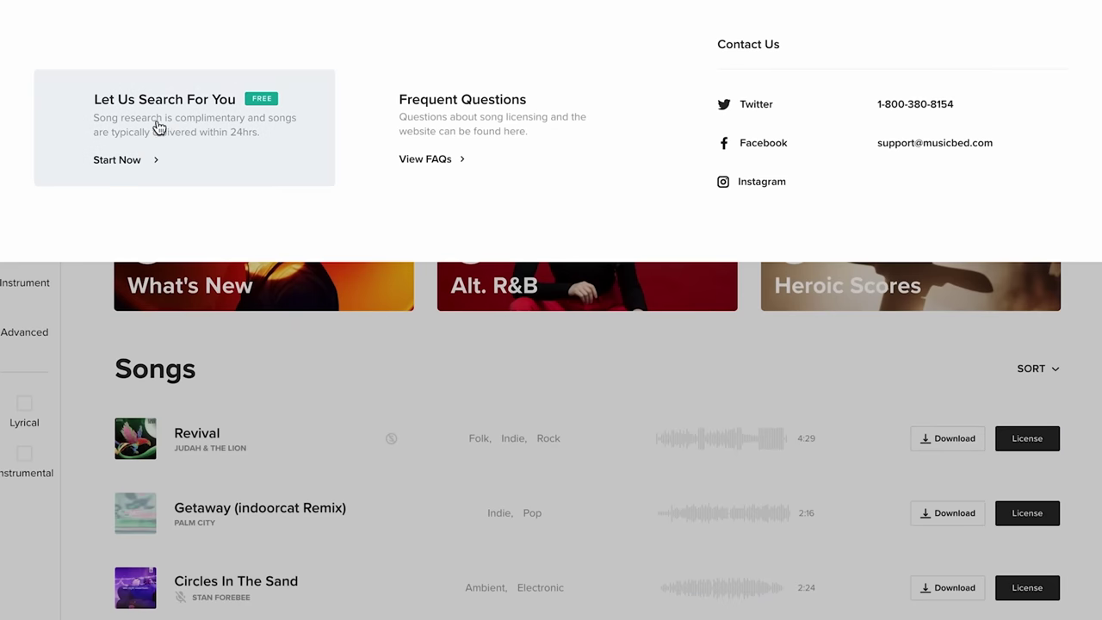
left_click(159, 128)
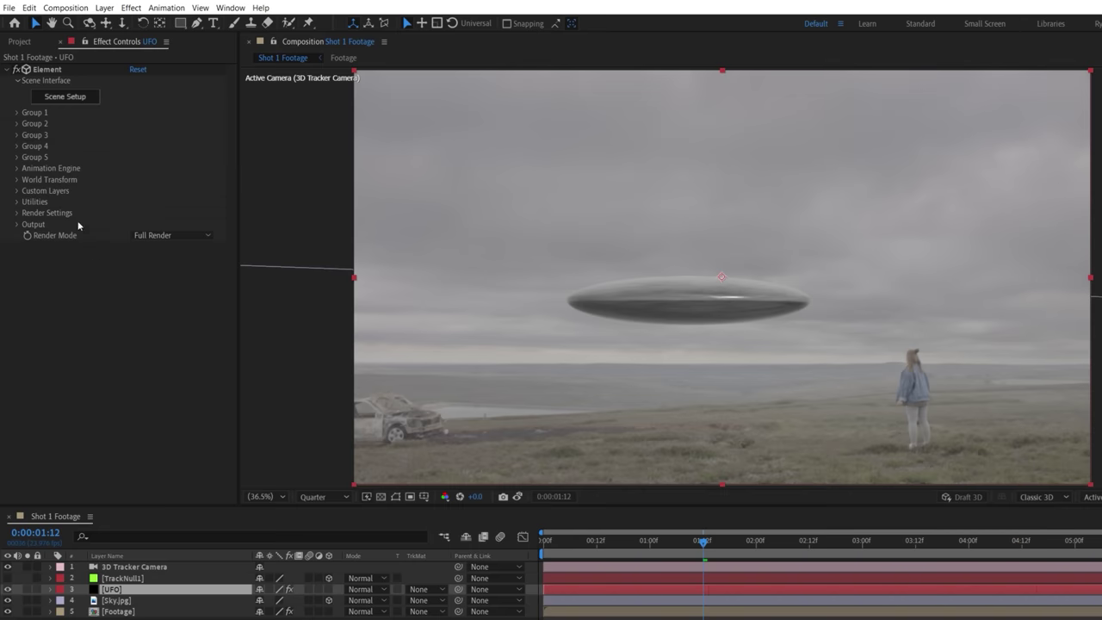
Step: Create a Group 1 null, then raise, rotate and level the UFO with it
left_click(17, 113)
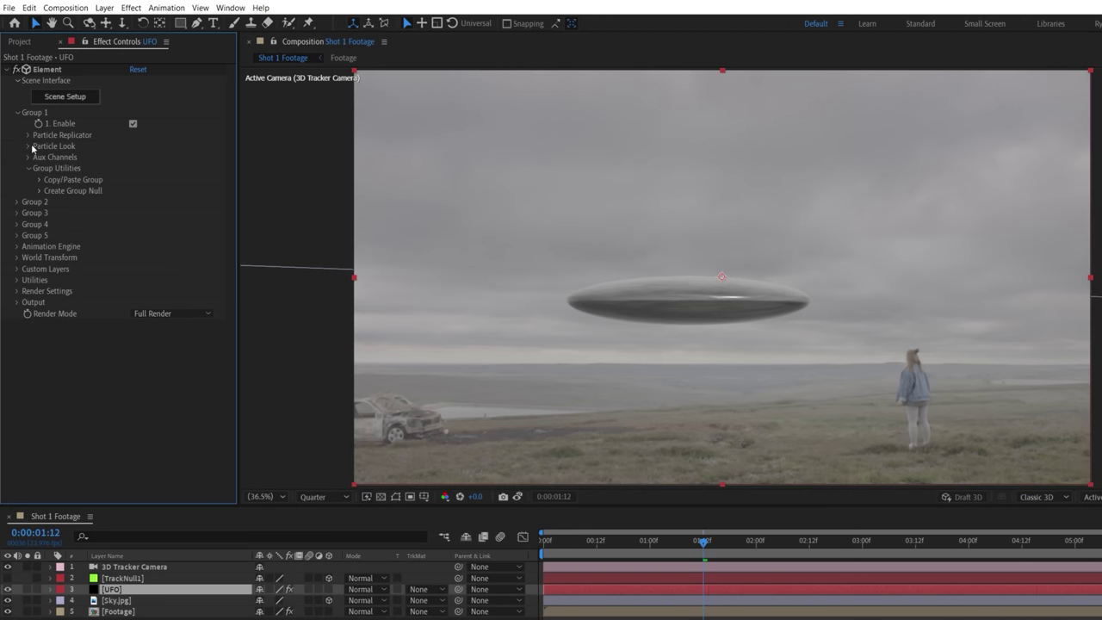
left_click(39, 190)
left_click(76, 208)
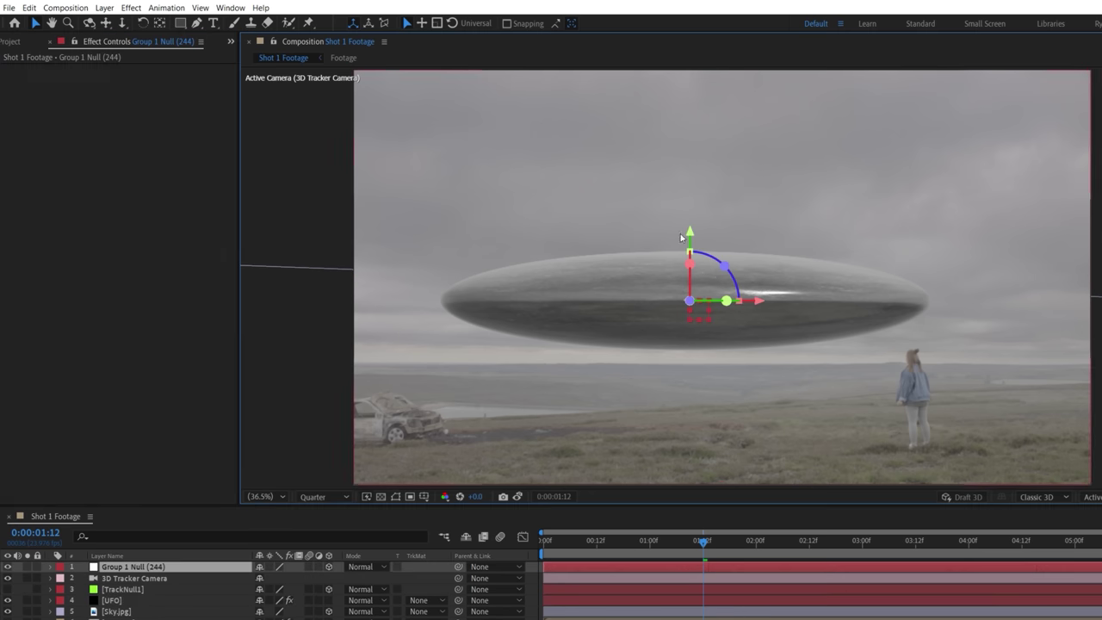
left_click_drag(684, 234, 718, 198)
left_click_drag(695, 297, 707, 334)
left_click_drag(732, 287, 849, 289)
left_click_drag(721, 282, 714, 230)
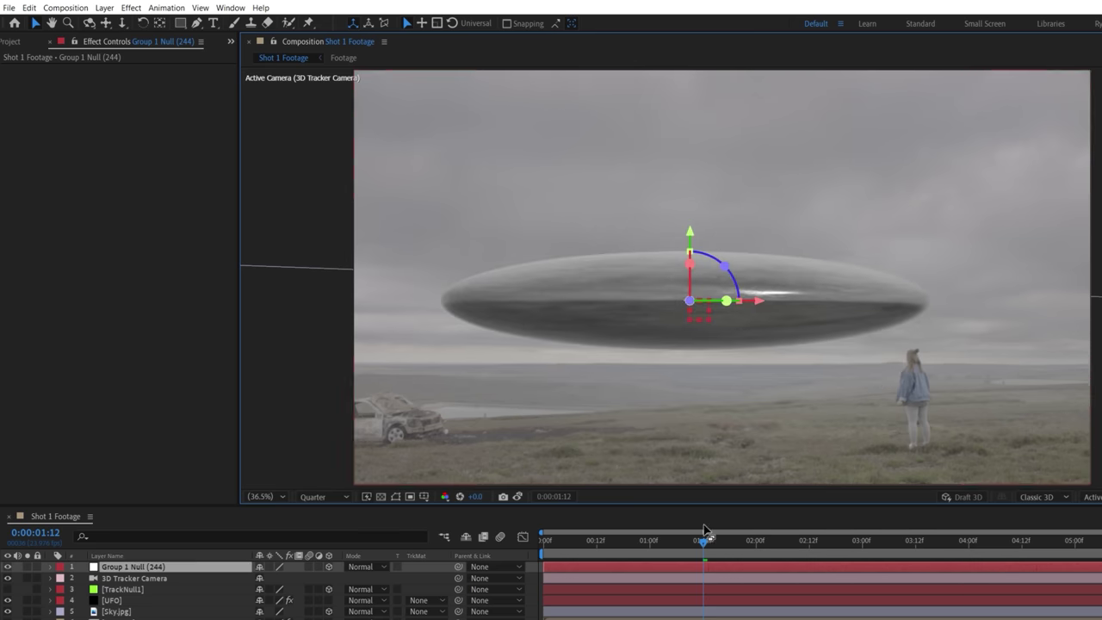
Step: At frame 0, move the UFO left, higher and farther back, and set a Position keyframe
key("Home")
key("p")
left_click_drag(787, 278, 709, 278)
left_click_drag(641, 208, 785, 219)
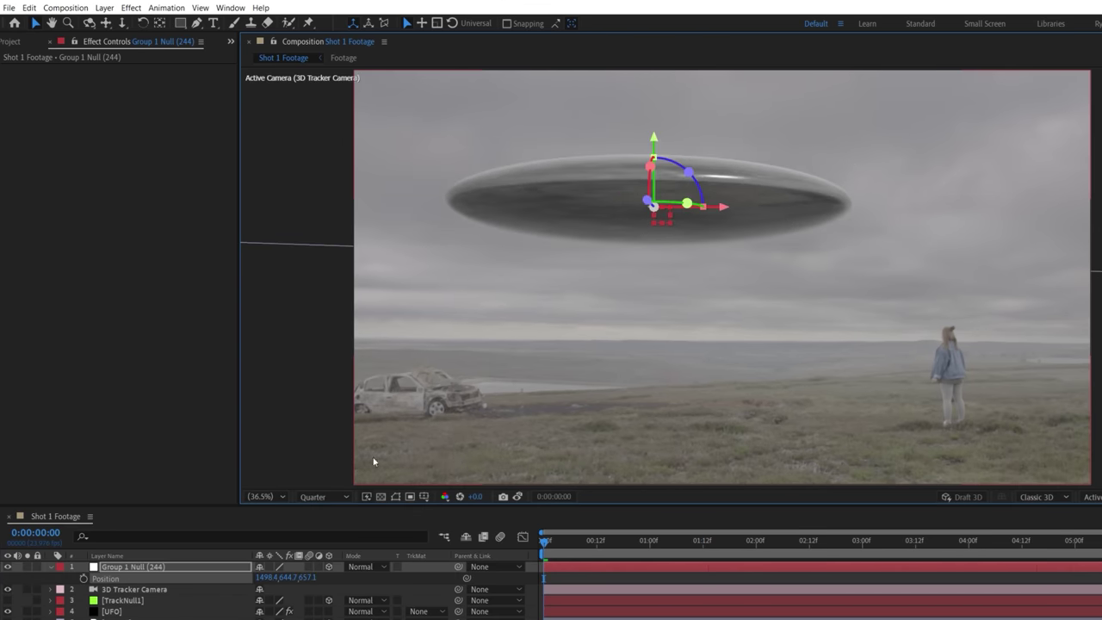
left_click(84, 579)
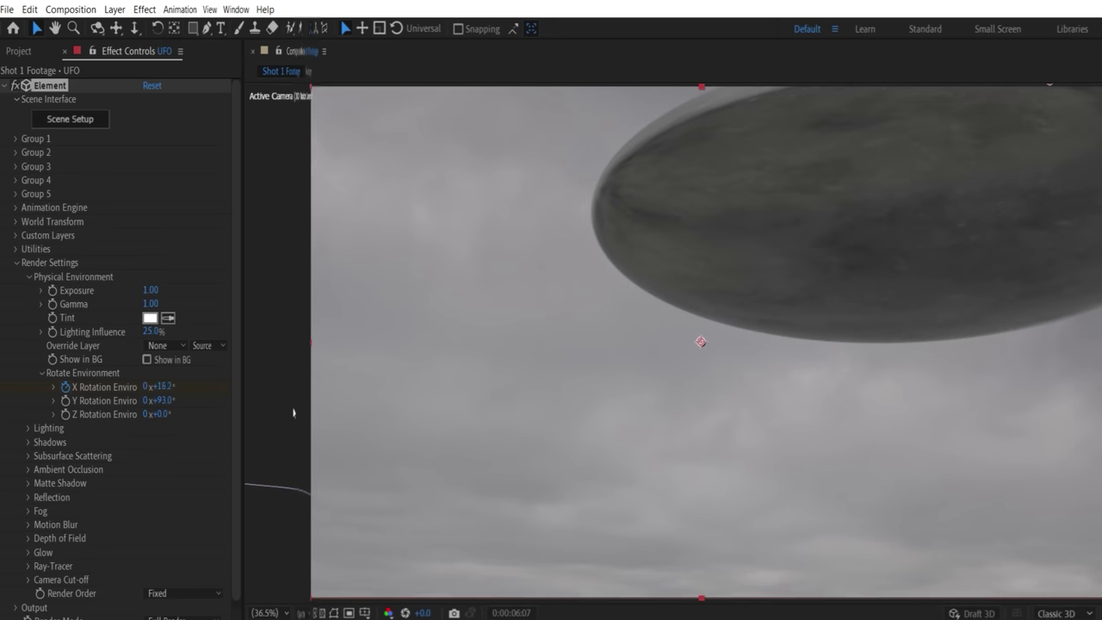
Step: Rotate the environment reflection and set additional light rotation to X -78°, Y 29° at 64% brightness
left_click_drag(153, 387, 146, 387)
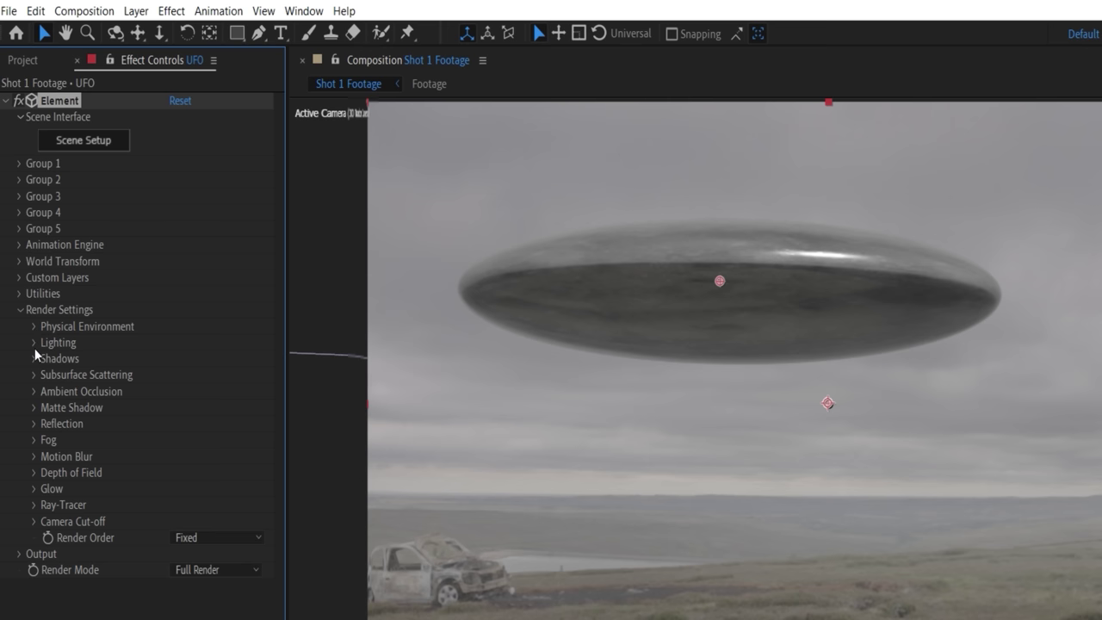
left_click(34, 343)
left_click(51, 407)
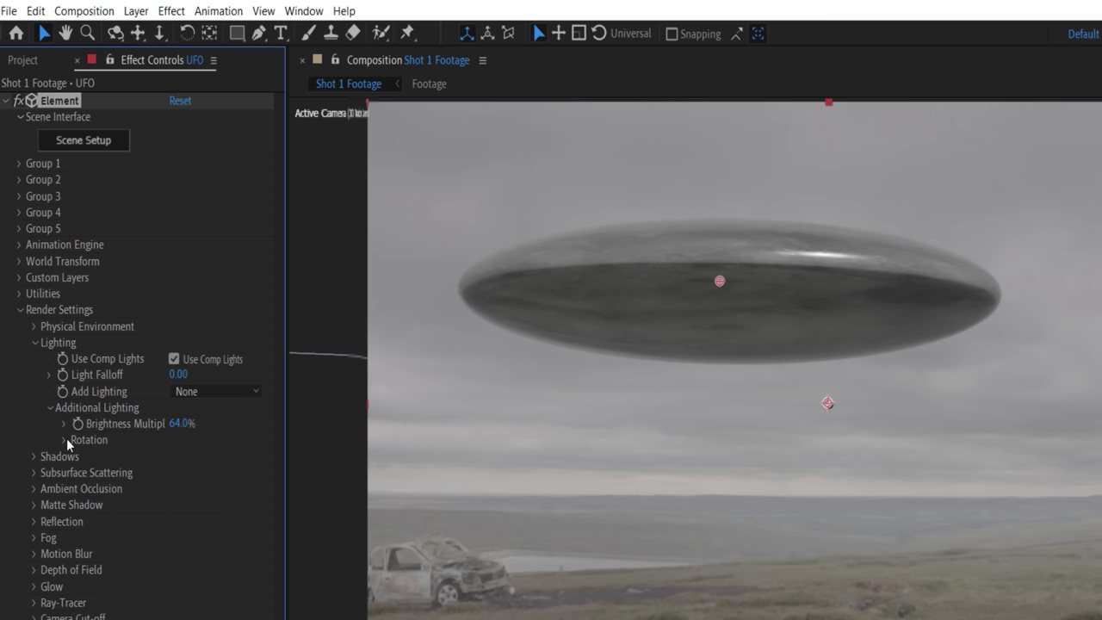
left_click(64, 440)
left_click_drag(182, 454, 175, 455)
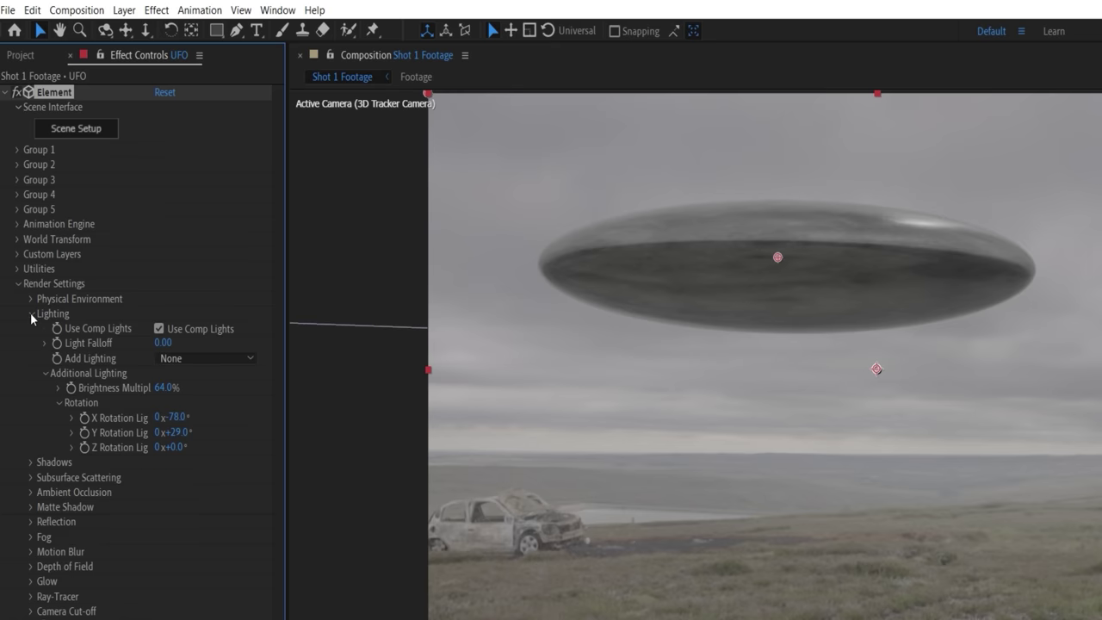
Step: Enable grey Element fog at 80% opacity and adjust the fog distance to haze the saucer
left_click(31, 315)
left_click(42, 405)
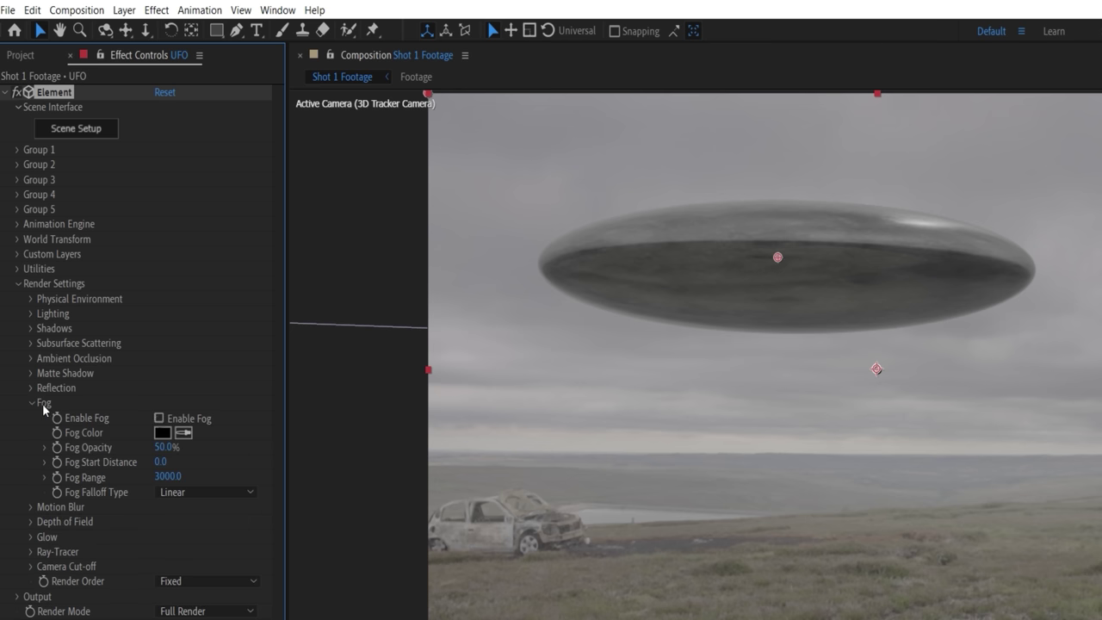
left_click(159, 418)
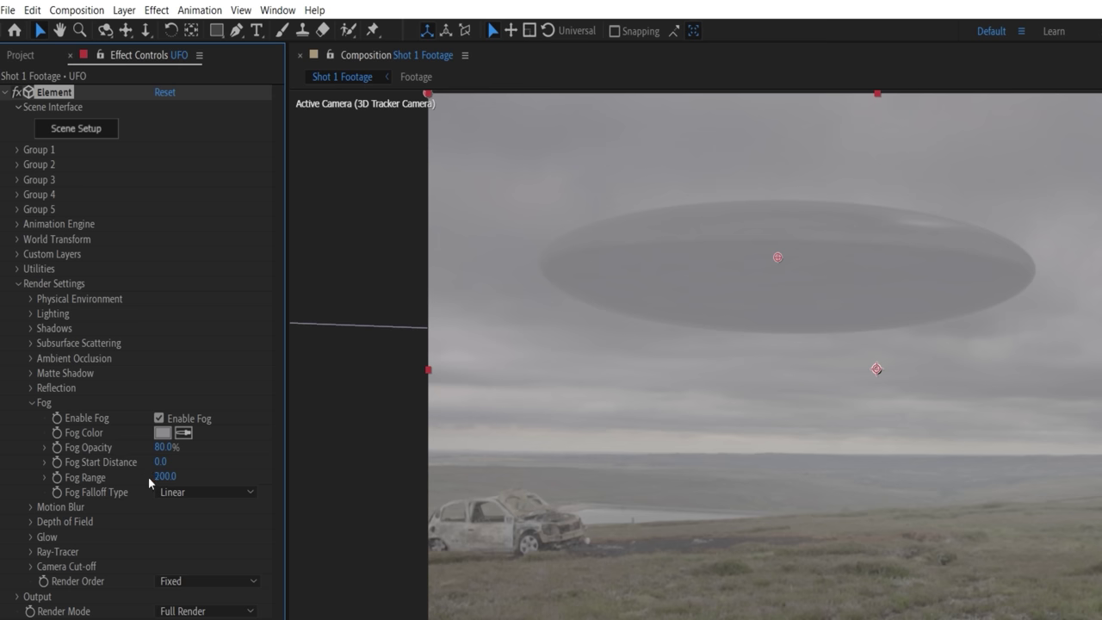
left_click_drag(333, 451, 431, 448)
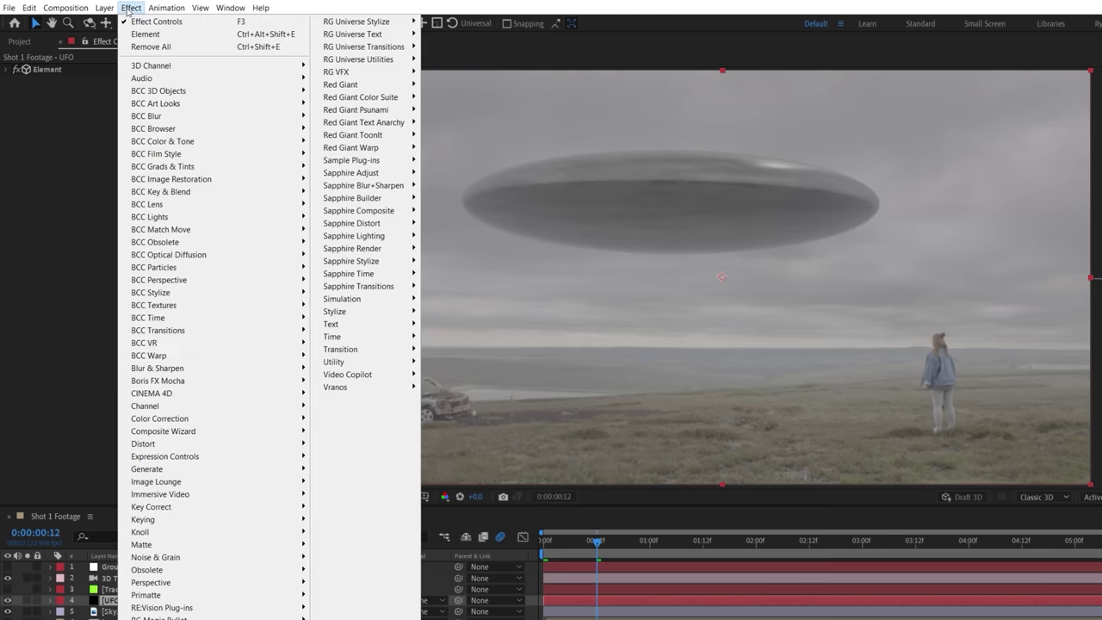
Step: Apply Curves to lift the UFO's shadows and lighten it, plus a Blue-channel Curves 2
mouse_move(258, 418)
left_click(369, 553)
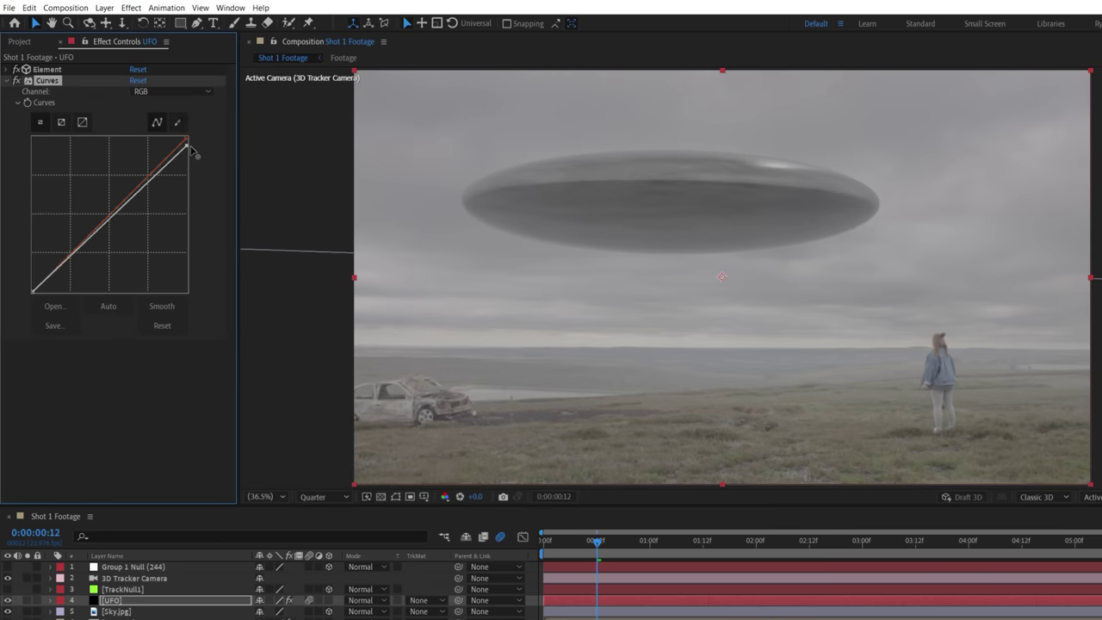
left_click_drag(32, 285, 32, 274)
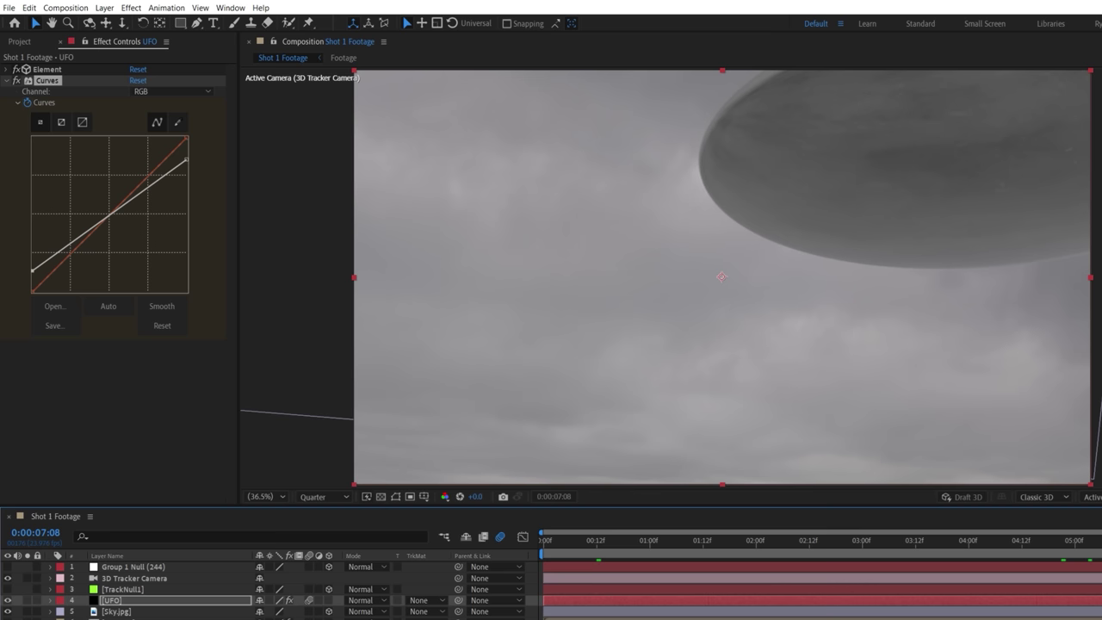
left_click_drag(86, 235, 84, 224)
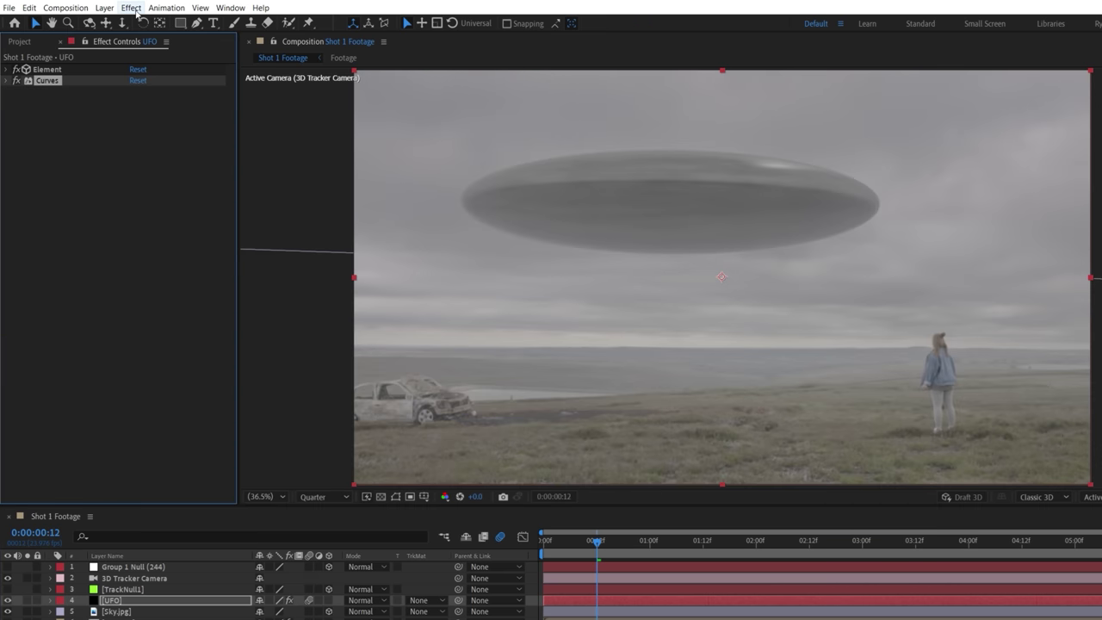
left_click(131, 8)
left_click(151, 23)
left_click(142, 103)
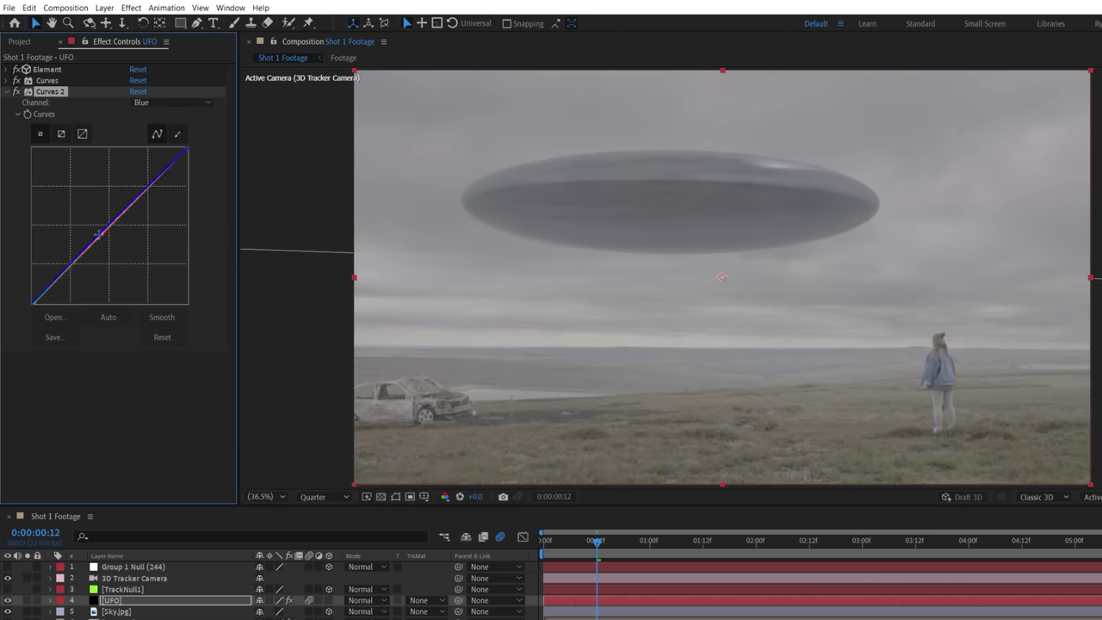
Step: Add a 44% Tint and a Fast Box Blur at radius 1.0 to the UFO
left_click(131, 8)
mouse_move(161, 419)
left_click(345, 332)
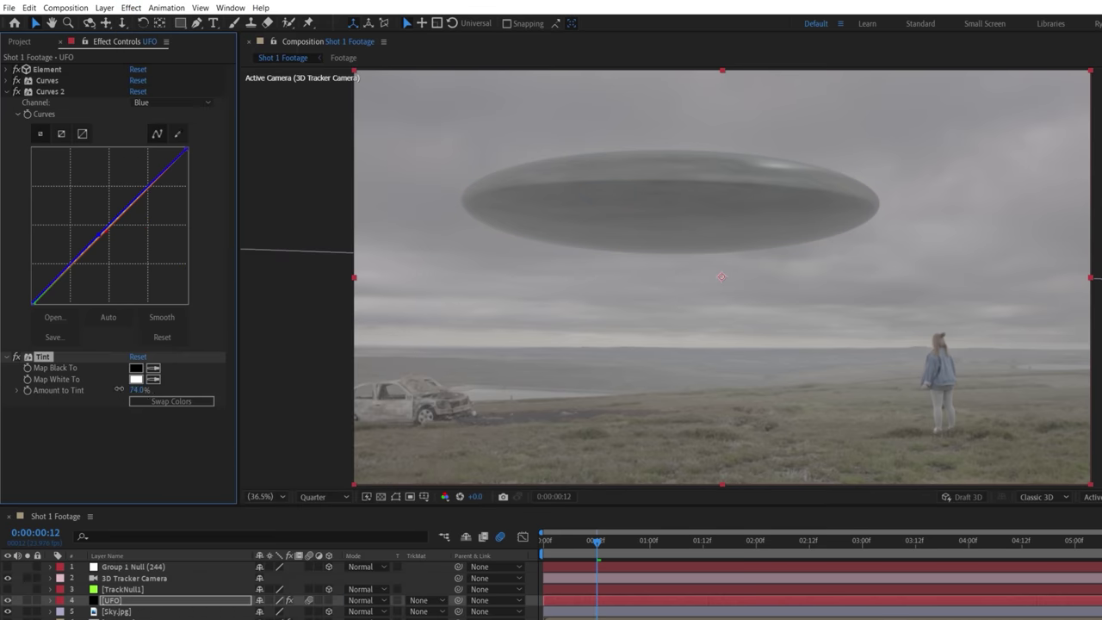
left_click(131, 8)
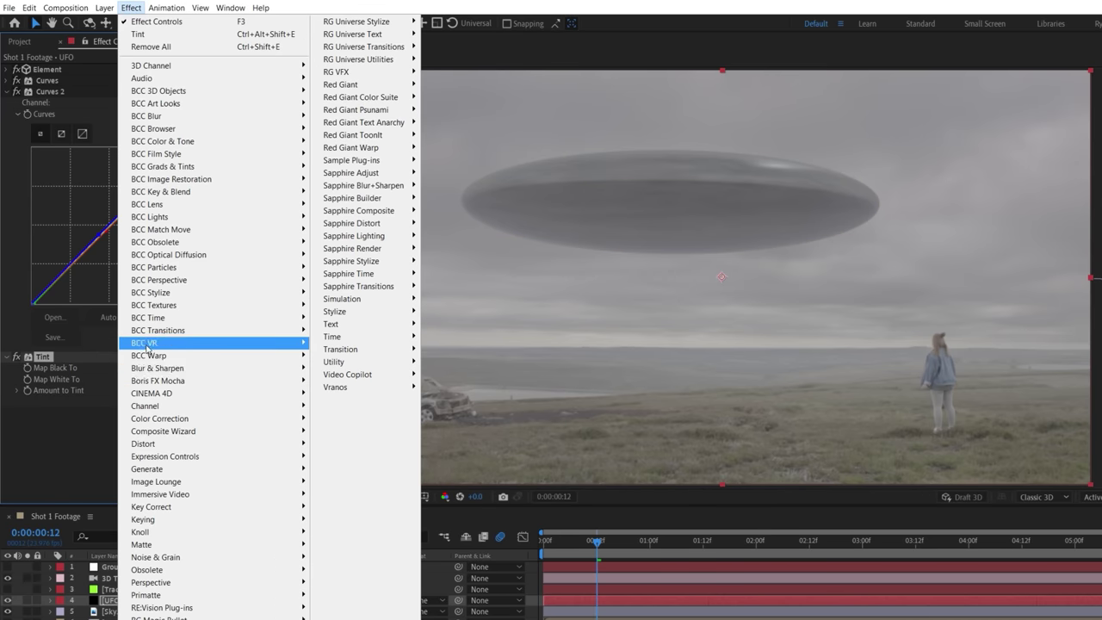
mouse_move(155, 369)
left_click(370, 504)
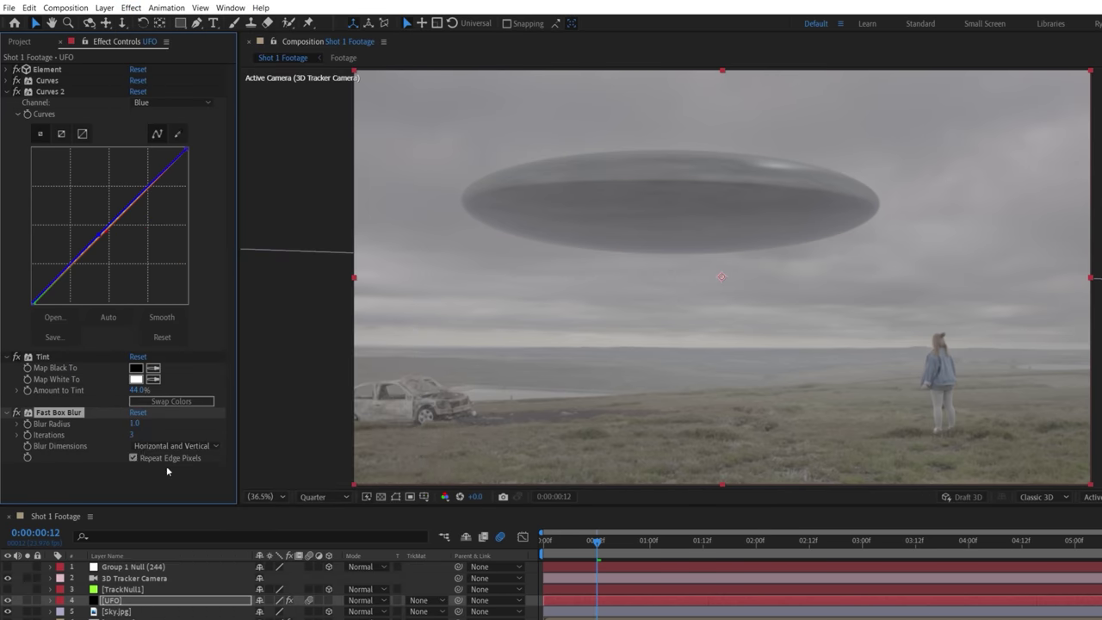
Step: Duplicate Sky.jpg, move the copy above the UFO and draw a cloud-shaped mask on it
left_click(161, 614)
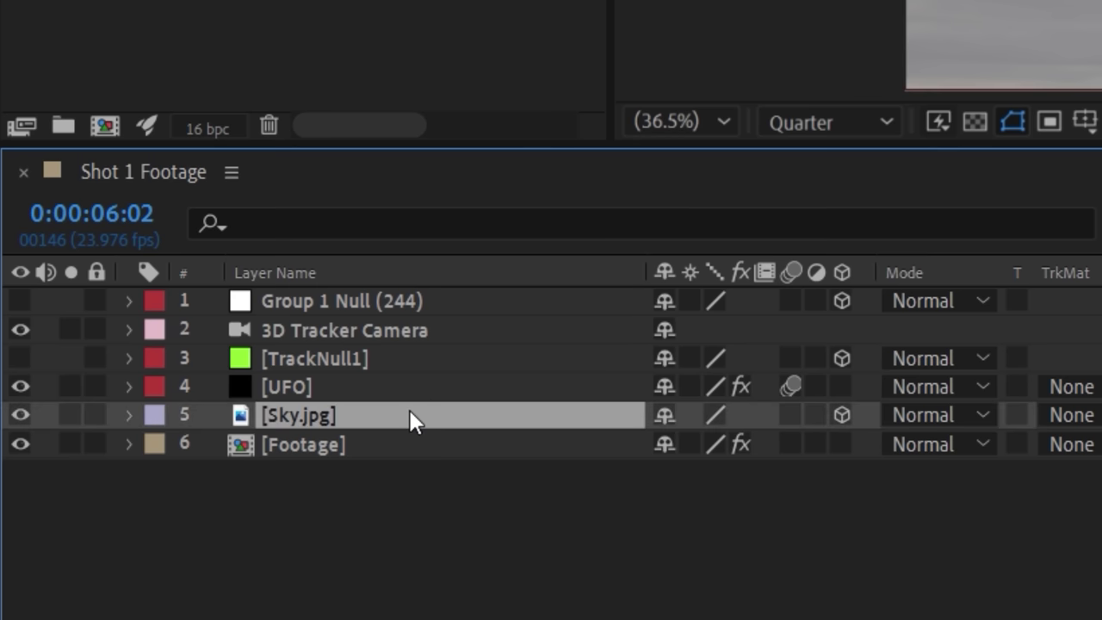
key("ctrl+d")
left_click_drag(410, 385, 409, 381)
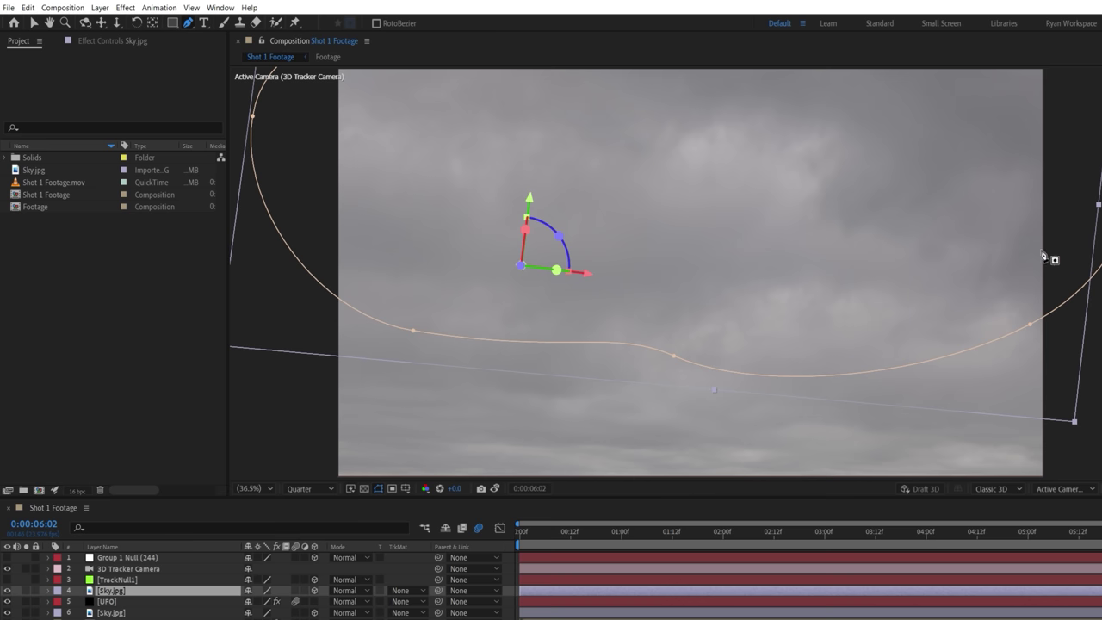
left_click_drag(1036, 256, 1000, 256)
left_click_drag(969, 242, 948, 251)
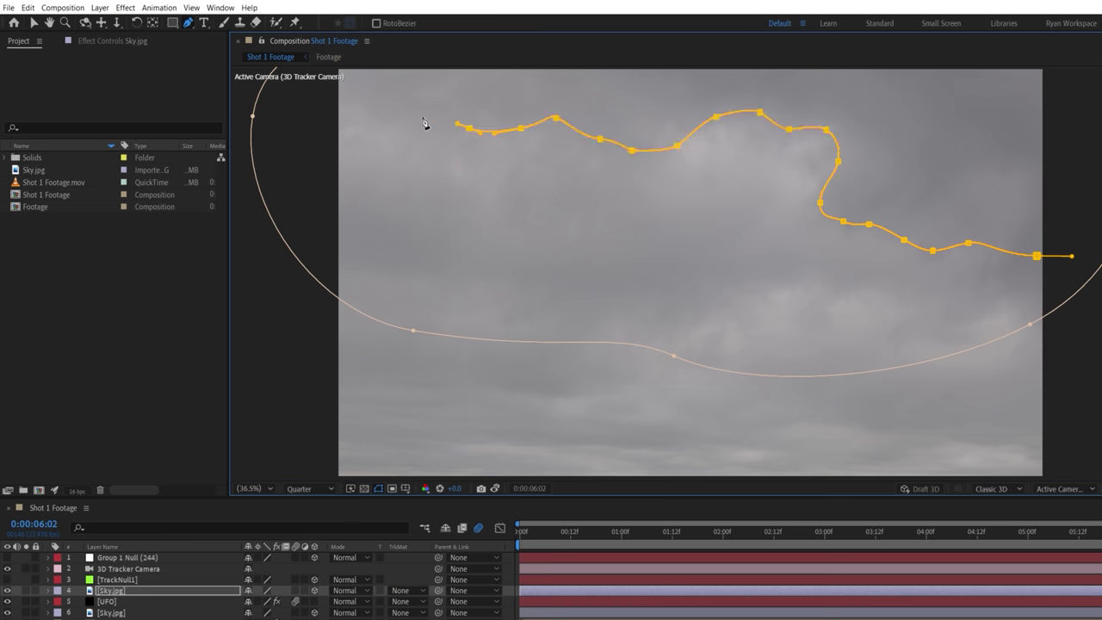
Step: Set Mask 2 to Intersect and feather its edge
key("f")
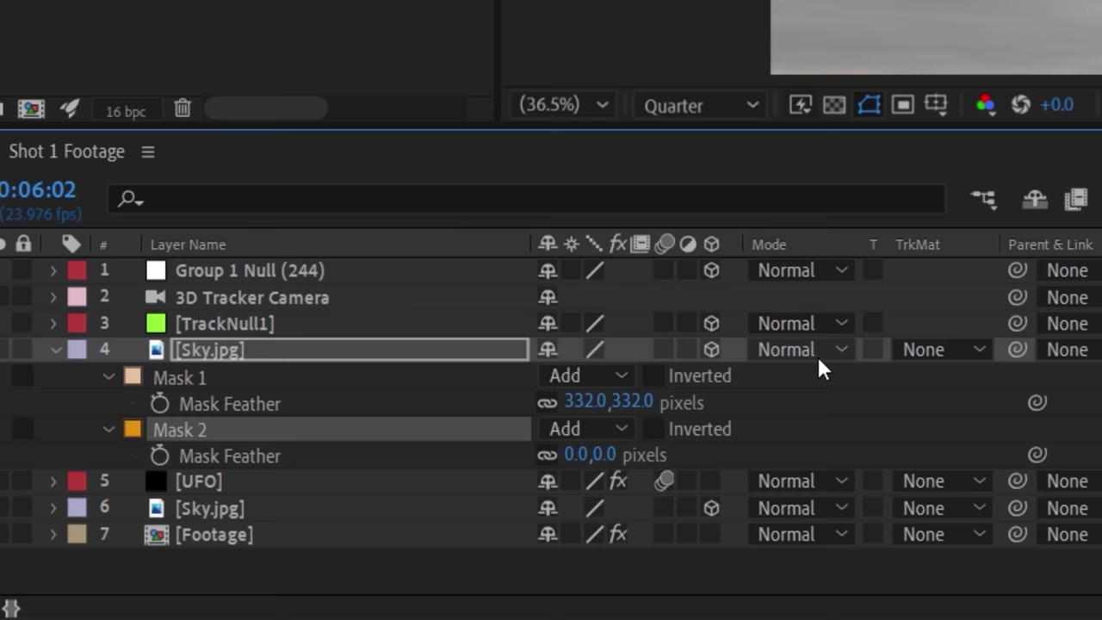
left_click(262, 619)
left_click(275, 572)
left_click_drag(613, 455, 683, 462)
Step: Add Roughen Edges to the sky copy with edge sharpness 0 for soft cloud edges
left_click(131, 7)
mouse_move(345, 467)
left_click(467, 605)
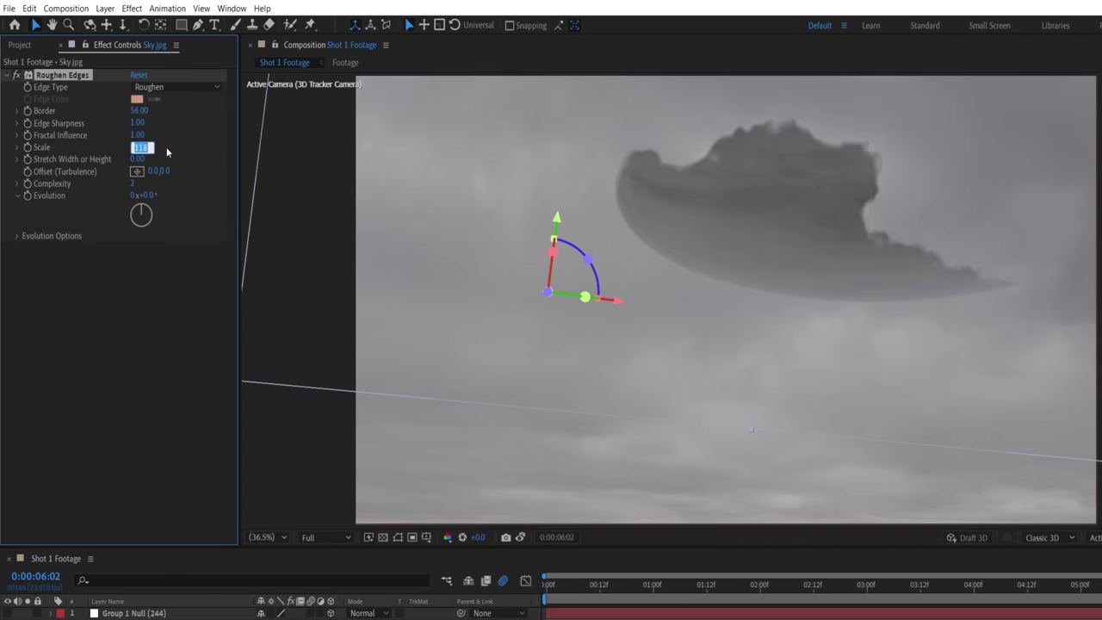
left_click_drag(97, 124, 80, 130)
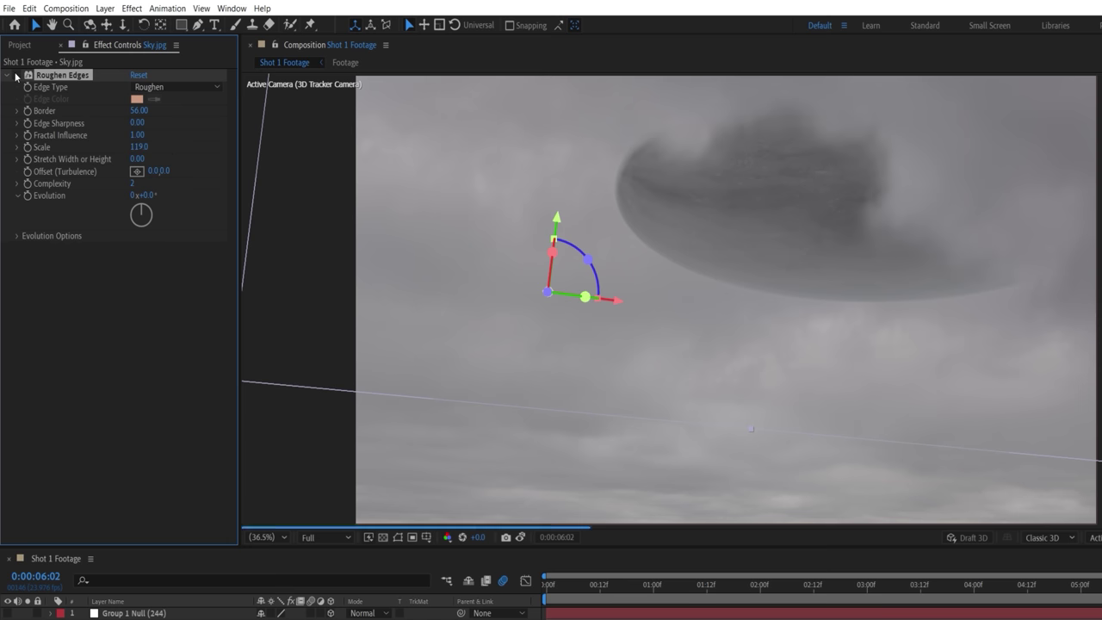
left_click(604, 158)
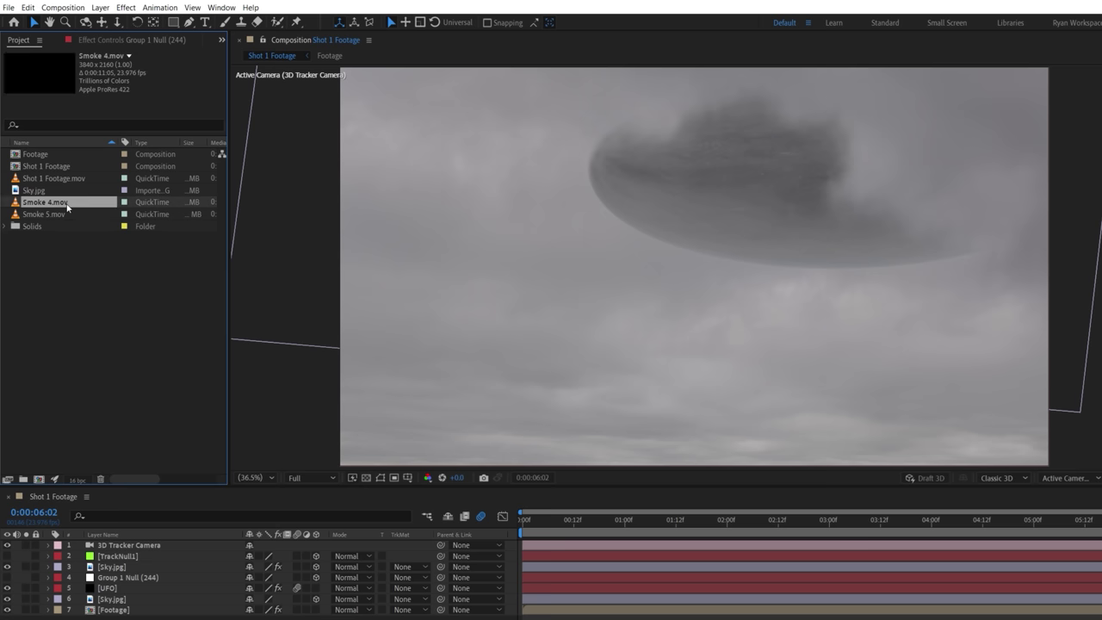
Step: Preview the Smoke 4.mov clip on its own
double_click(67, 203)
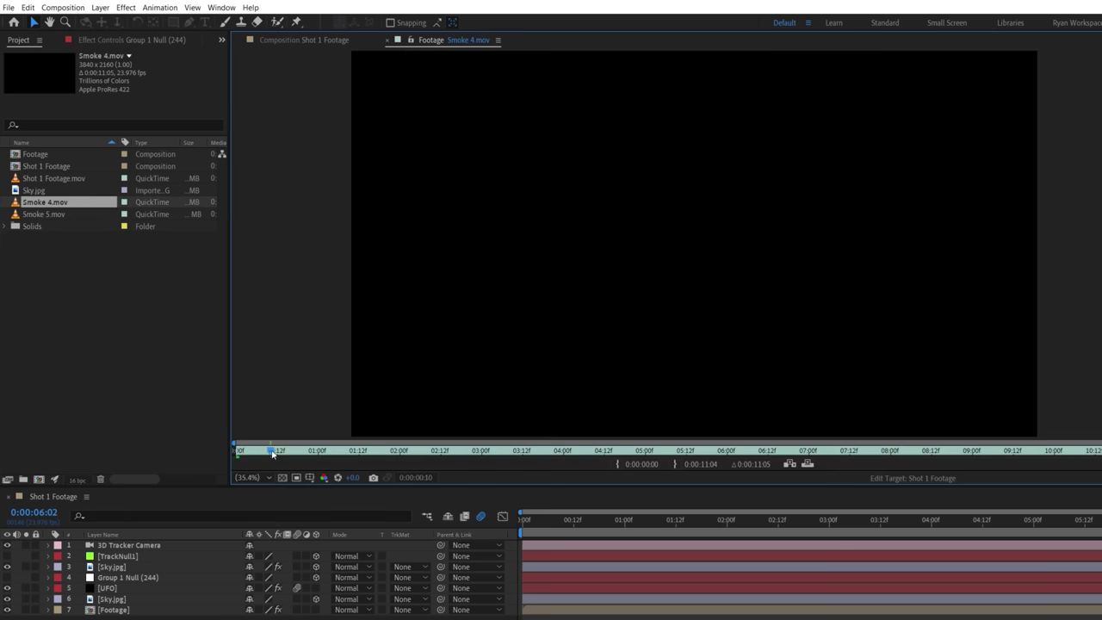
left_click_drag(278, 454, 576, 457)
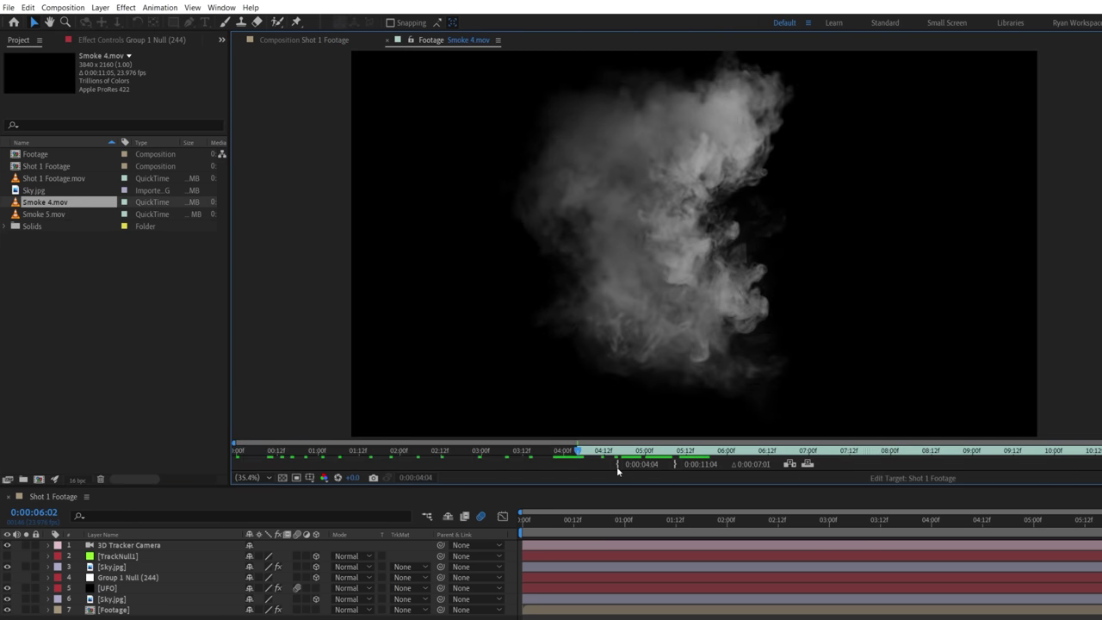
left_click(387, 40)
Step: Add Smoke 4.mov as the top layer and confirm its time stretch settings
left_click_drag(201, 544, 203, 545)
right_click(476, 222)
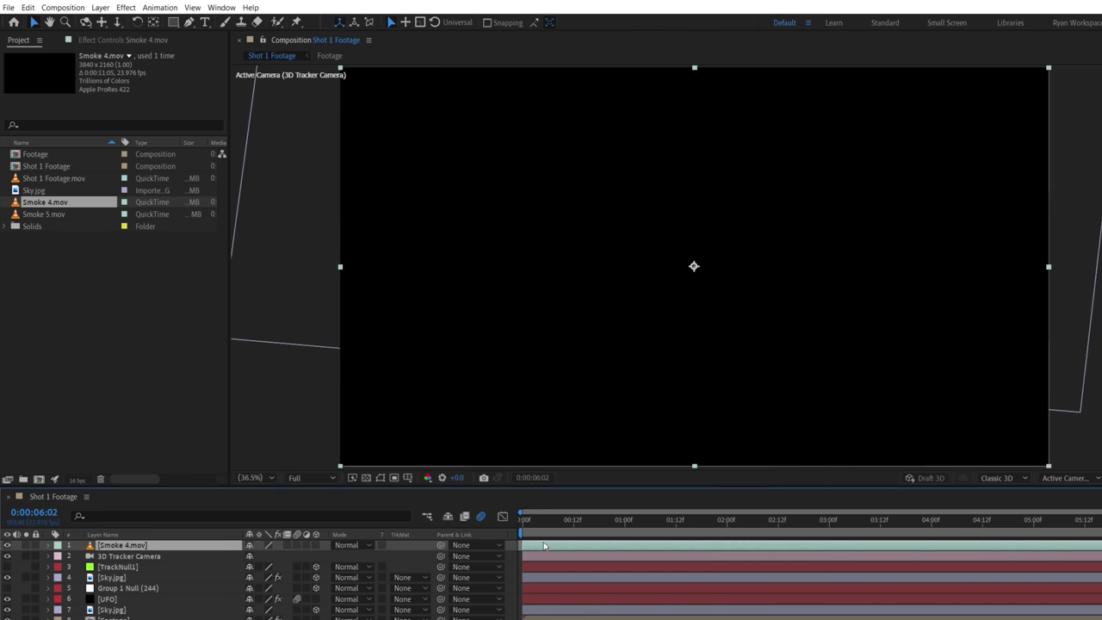
left_click(749, 313)
key("Return")
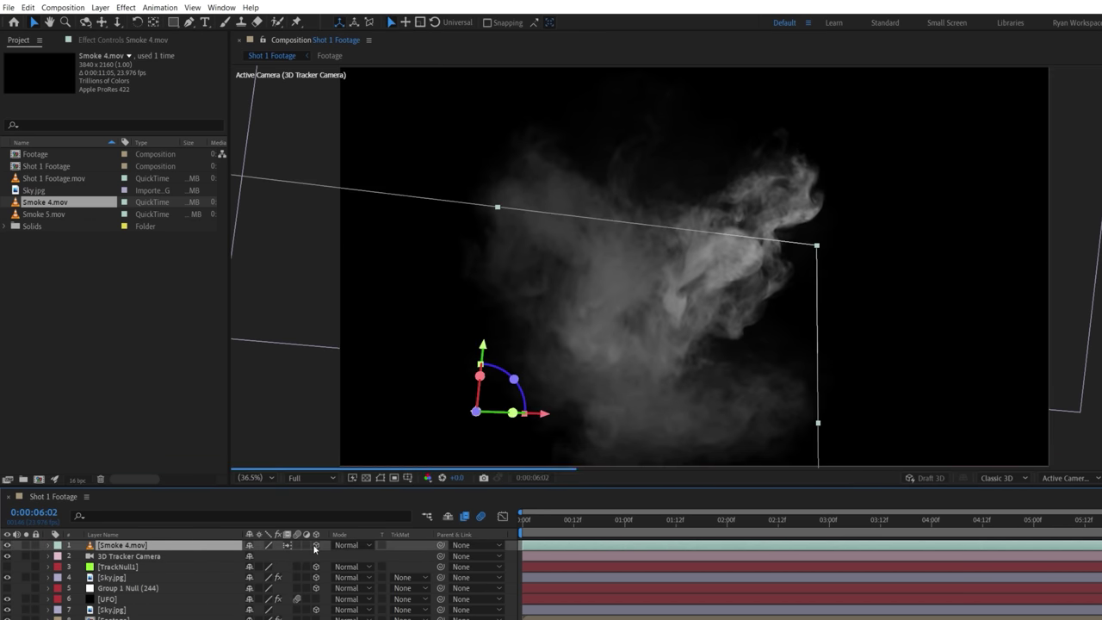
Step: Scale Smoke 4 to 1000%, adjust its orientation and set it to Screen mode
key("s")
left_click_drag(284, 555, 227, 558)
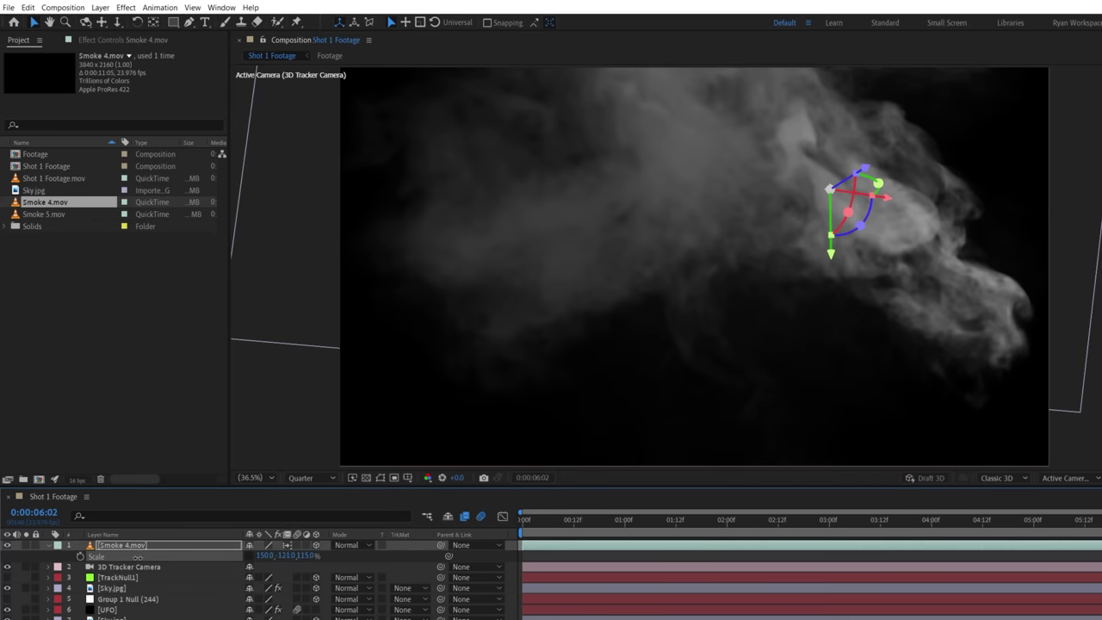
key("r")
left_click(286, 555)
left_click(353, 545)
left_click(379, 200)
Step: Add Smoke 5.mov, move it up, rotate it and blend it in Screen mode
left_click_drag(44, 213, 129, 551)
key("p")
left_click_drag(282, 559, 216, 556)
key("r")
left_click_drag(262, 588, 241, 588)
left_click(353, 545)
left_click(370, 243)
Step: Reposition the top smoke layer up and right by its position and anchor point
key("r")
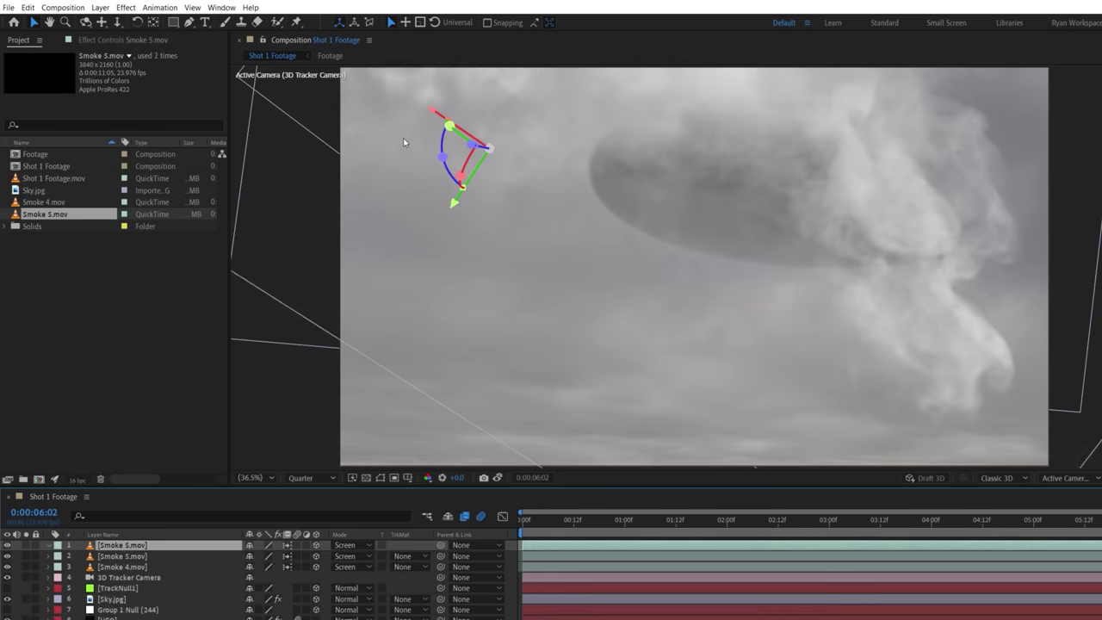
key("p")
left_click_drag(430, 114, 891, 95)
key("a")
left_click_drag(274, 555, 416, 557)
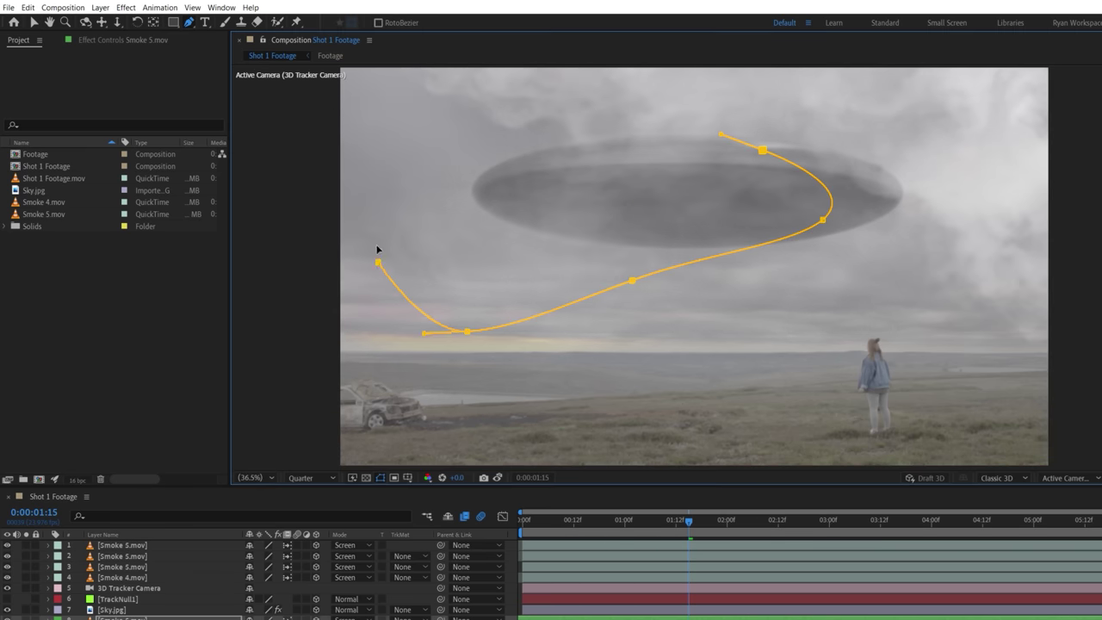
Step: Close the mask path, then precompose all smoke layers into 'Smoke Luma'
left_click(764, 153)
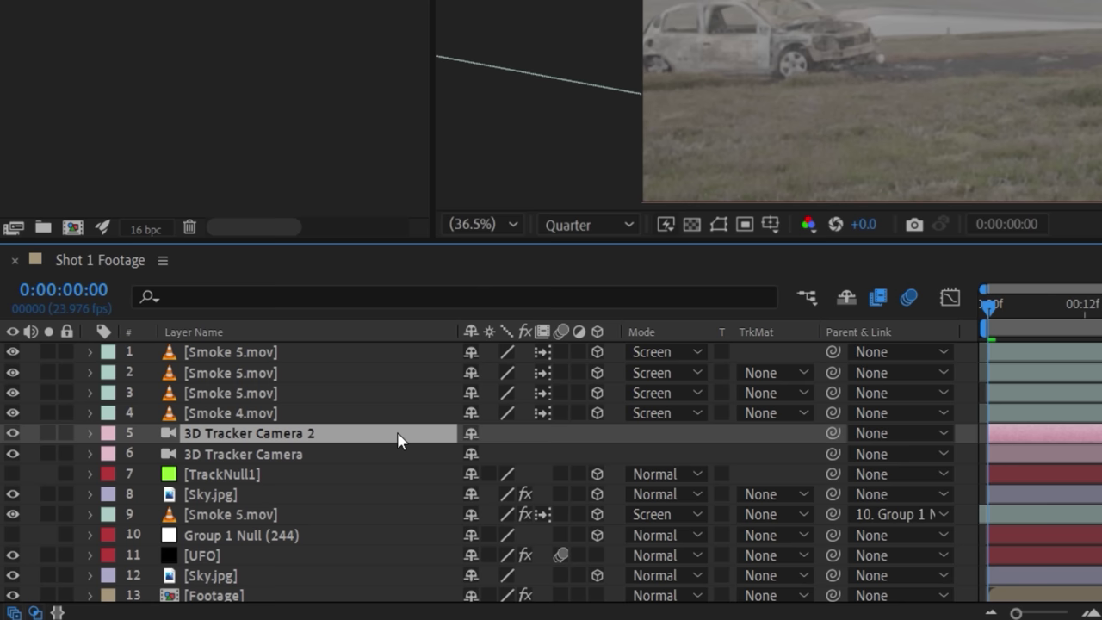
left_click(277, 351, "shift")
right_click(277, 351)
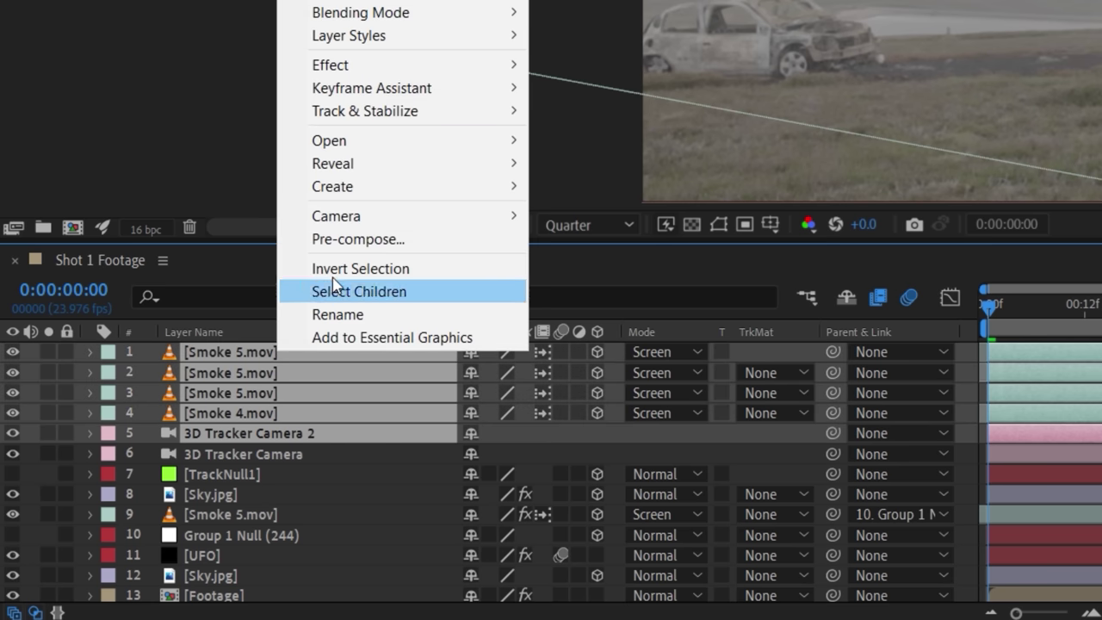
left_click(357, 241)
type("Smoke Luma")
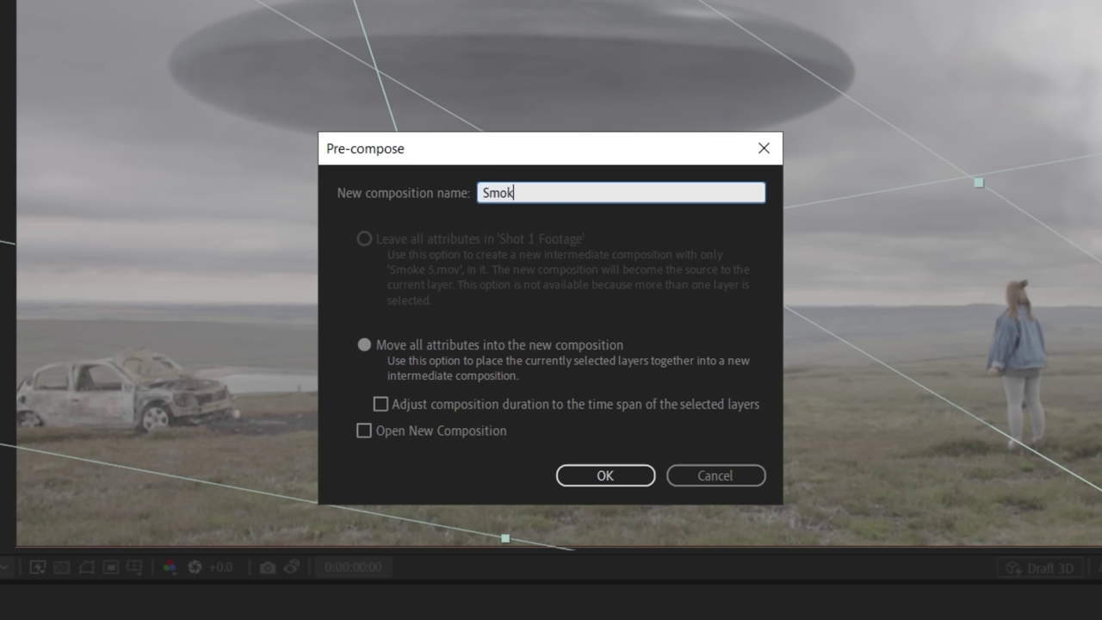
key("Return")
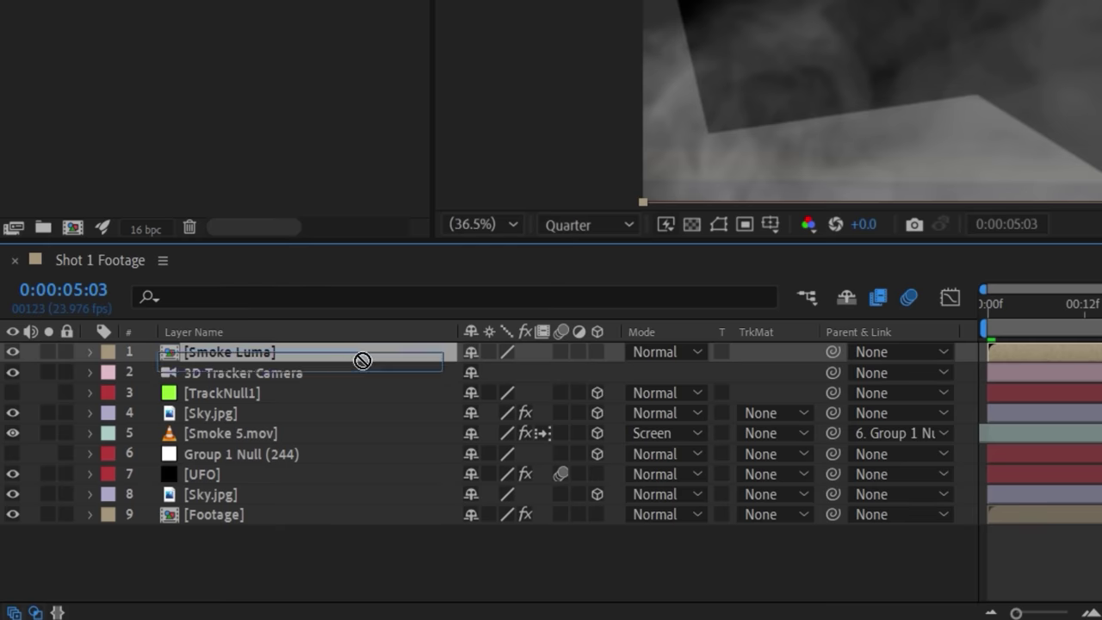
Step: Place Smoke Luma directly above the UFO and set the UFO's track matte to Luma Inverted
left_click_drag(361, 359, 349, 466)
left_click(753, 473)
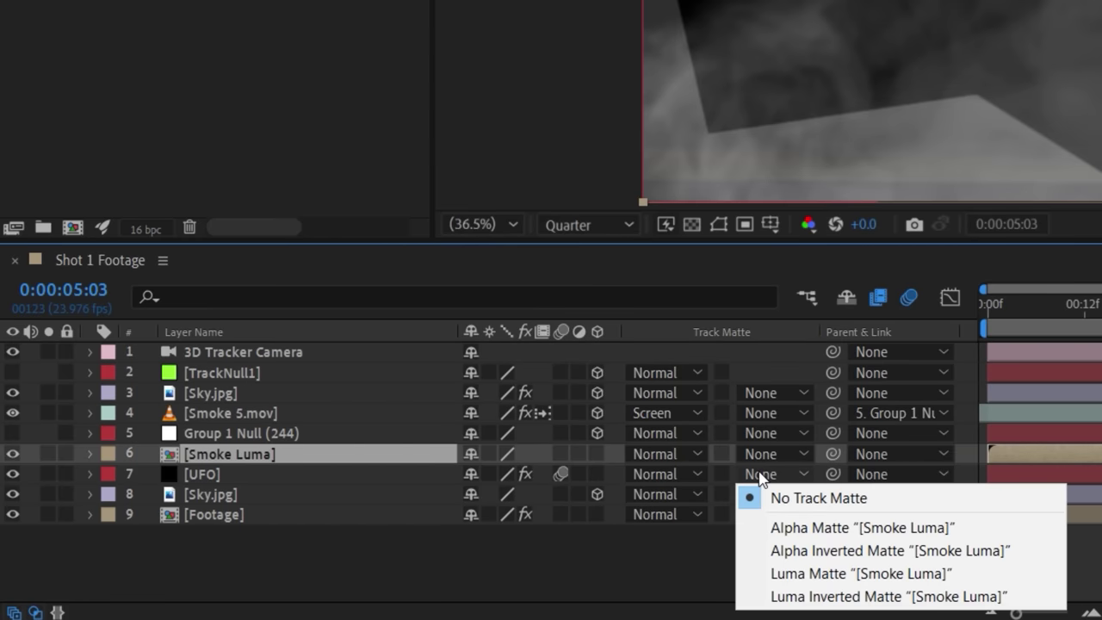
left_click(767, 595)
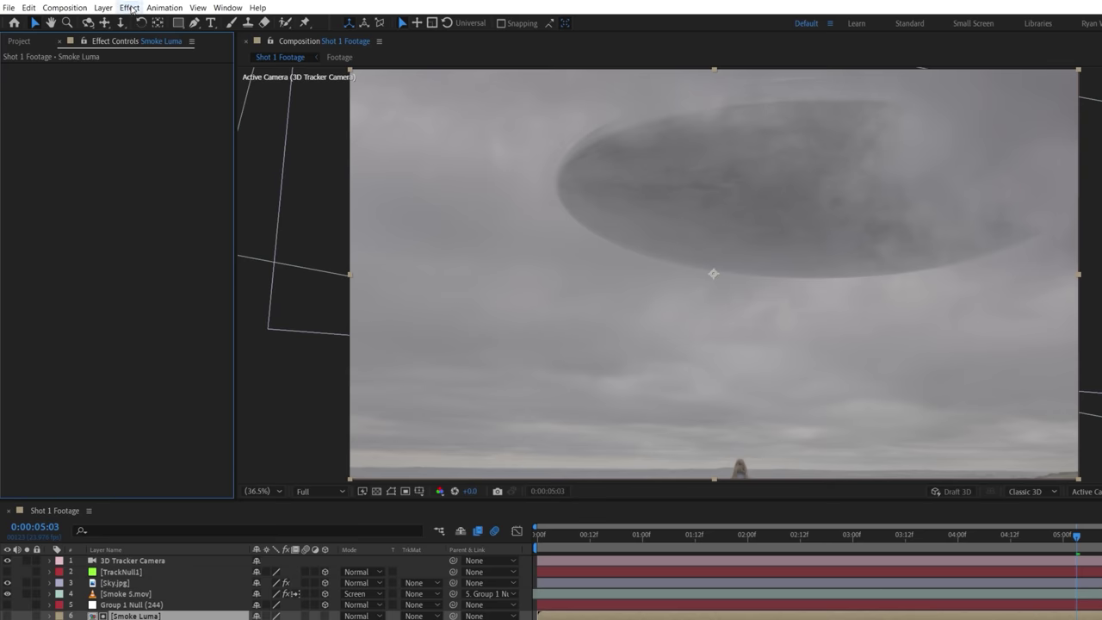
Step: Add Curves to Smoke Luma to brighten the matte and boost its contrast
left_click(129, 7)
left_click(131, 37)
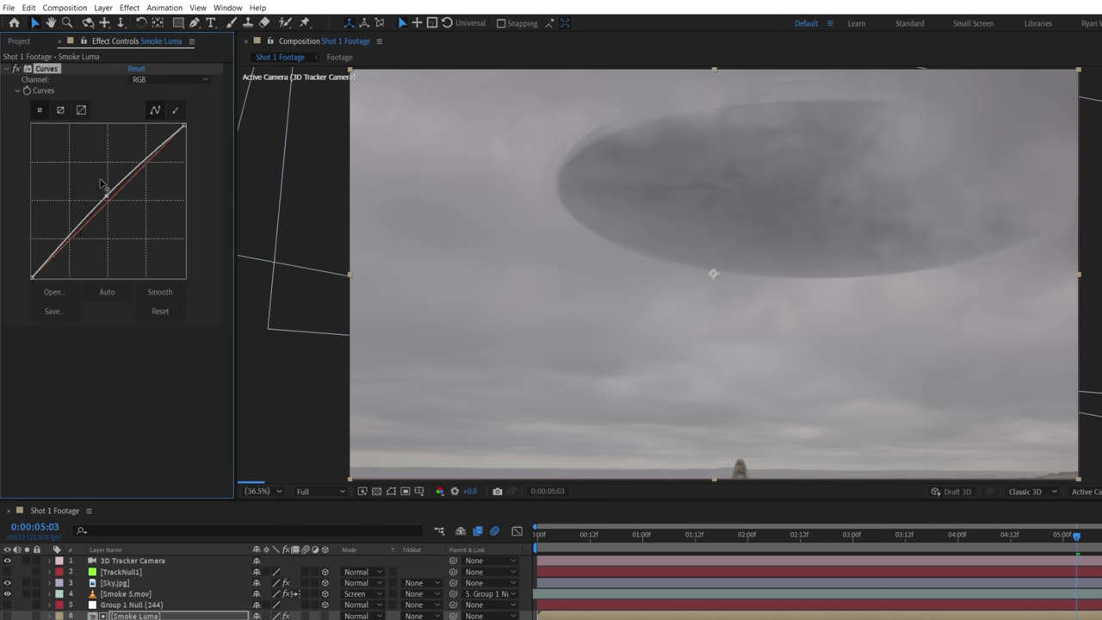
left_click_drag(100, 180, 93, 159)
left_click_drag(70, 235, 99, 241)
left_click_drag(117, 185, 112, 238)
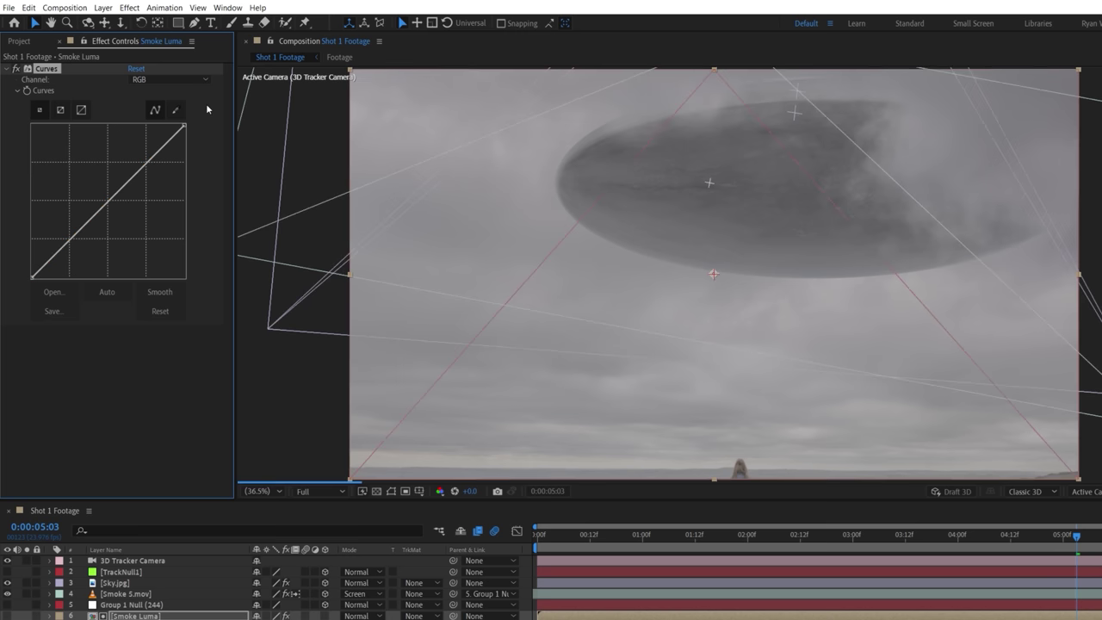
Step: Create a new Glow layer with the Optical Glow effect
right_click(523, 360)
left_click(706, 511)
left_click(129, 7)
mouse_move(350, 72)
left_click(454, 121)
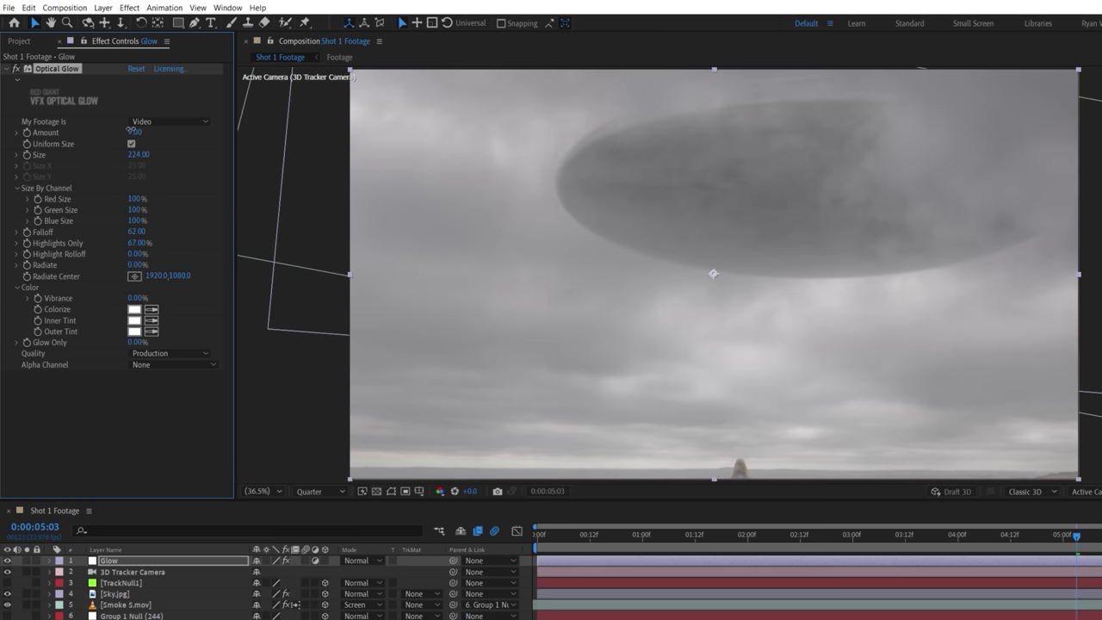
Step: Add a Grade adjustment layer with darkening Curves, Curves 2 and the Sorry to Bother You LUT
right_click(526, 427)
left_click(723, 527)
left_click(129, 7)
left_click(345, 526)
left_click_drag(152, 168, 151, 186)
key("ctrl+d")
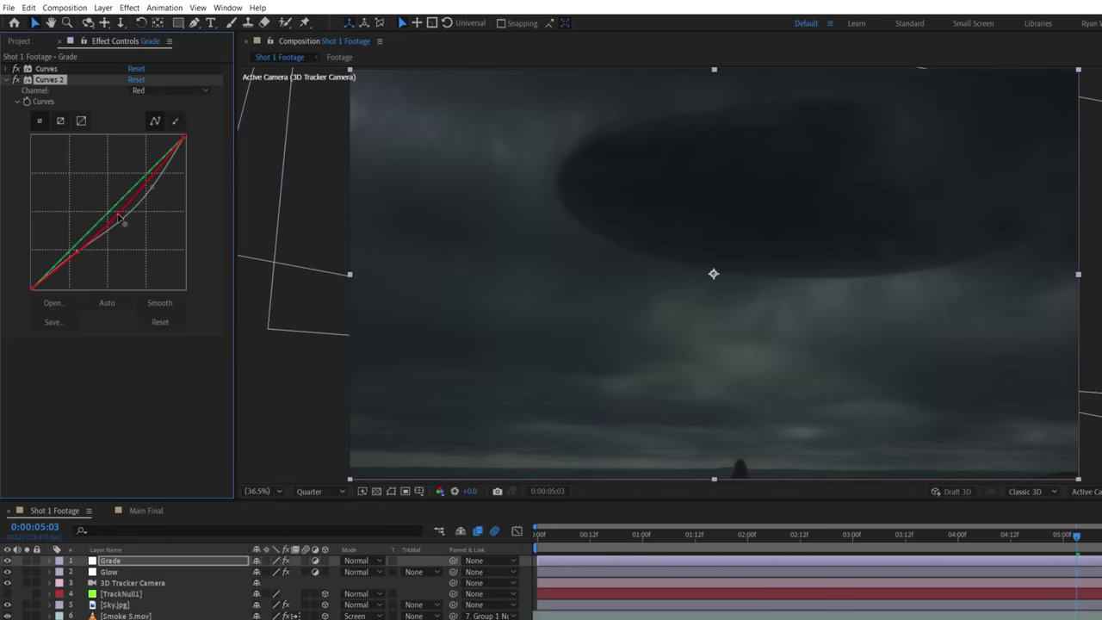
left_click(129, 7)
double_click(255, 265)
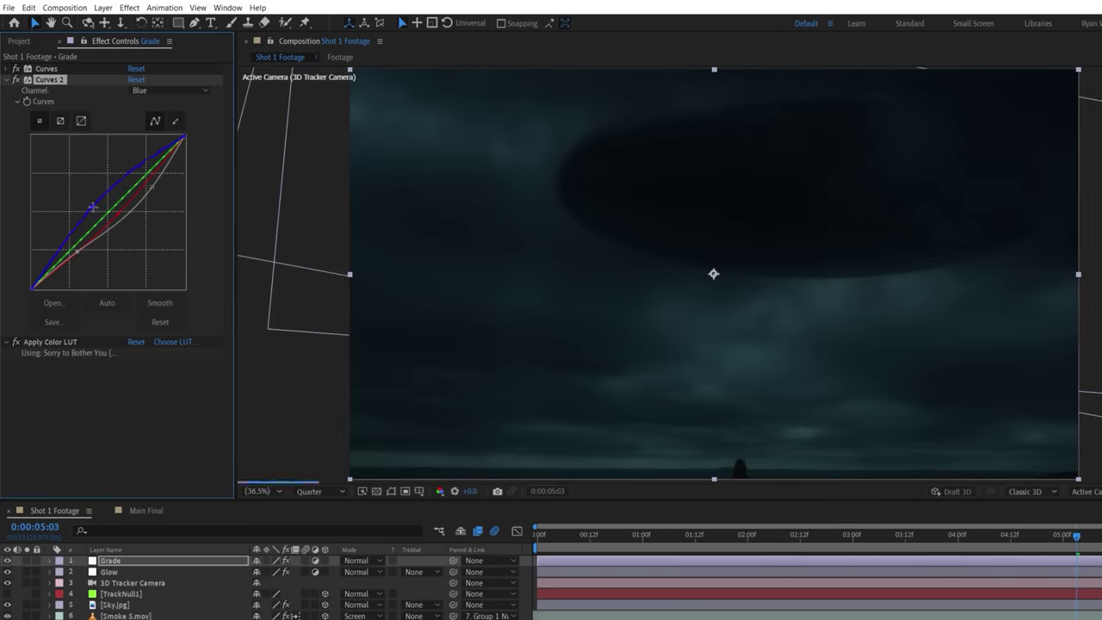
left_click_drag(155, 184, 157, 195)
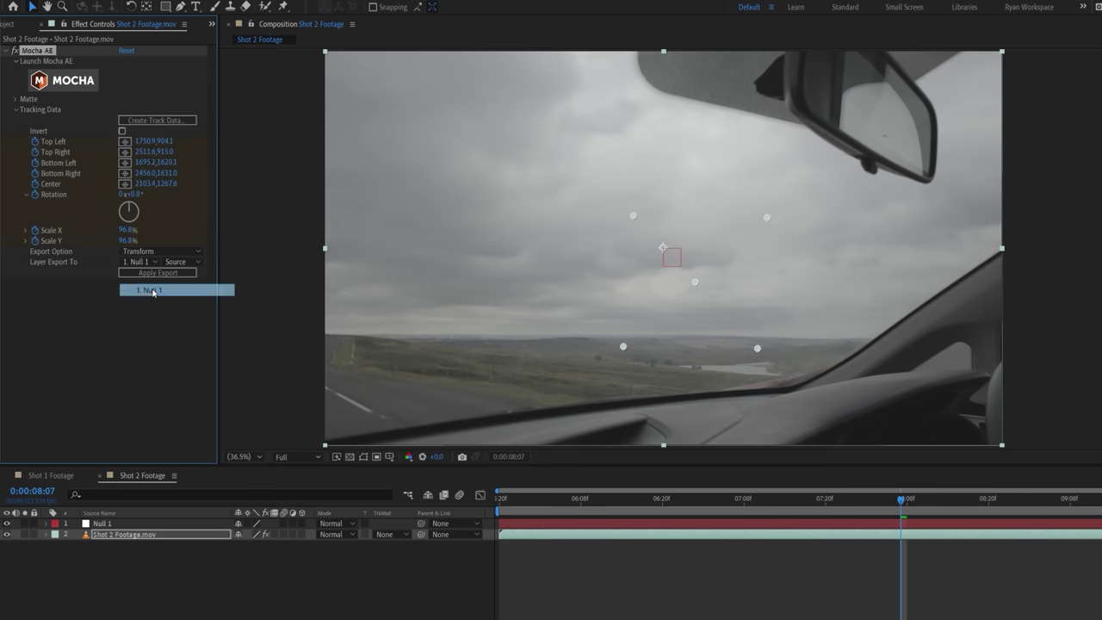
Step: Bring the Group 1 Null and UFO layers from Shot 1 into Shot 2 Footage
left_click(51, 477)
left_click(122, 588)
left_click(122, 609, "ctrl")
left_click(138, 476)
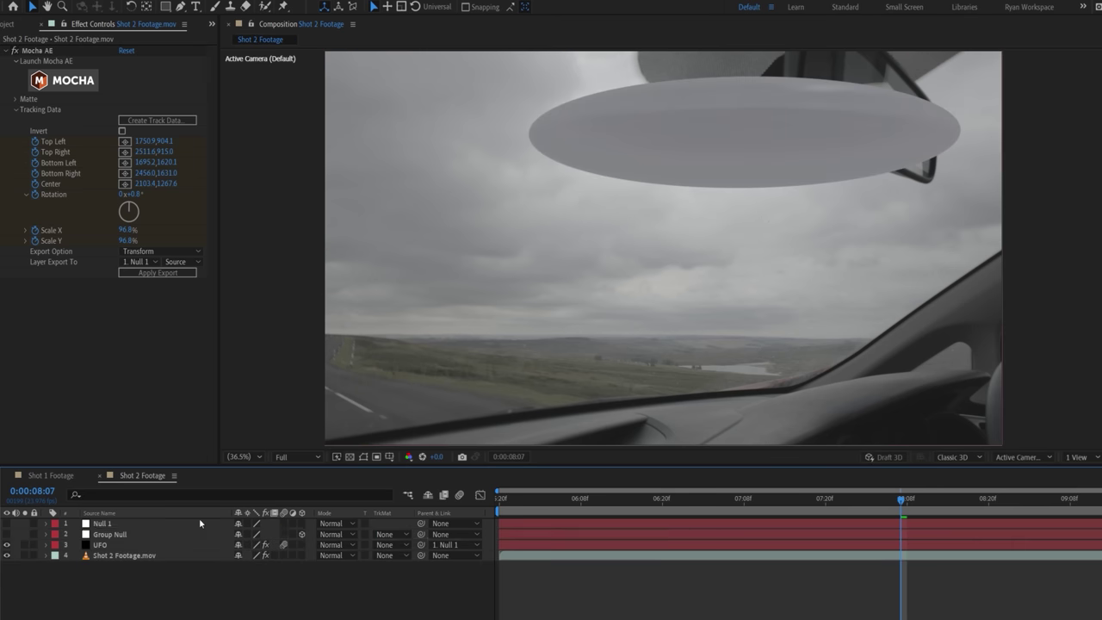
Step: Adjust the Group Null's position and X Rotation to tilt the UFO
left_click(139, 535)
key("p")
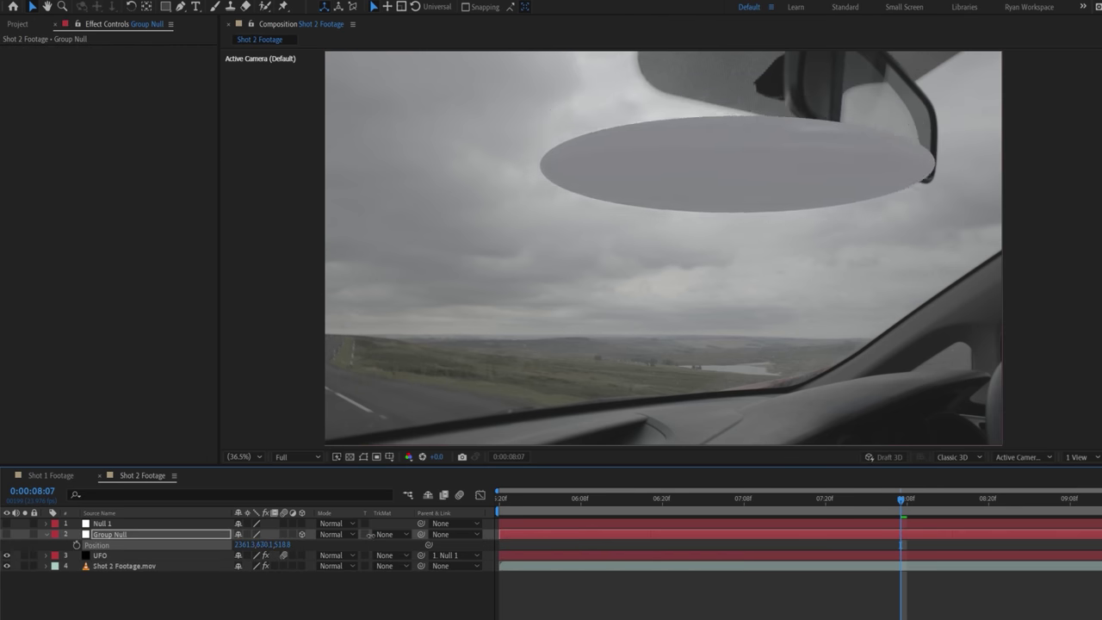
key("r")
left_click(897, 557)
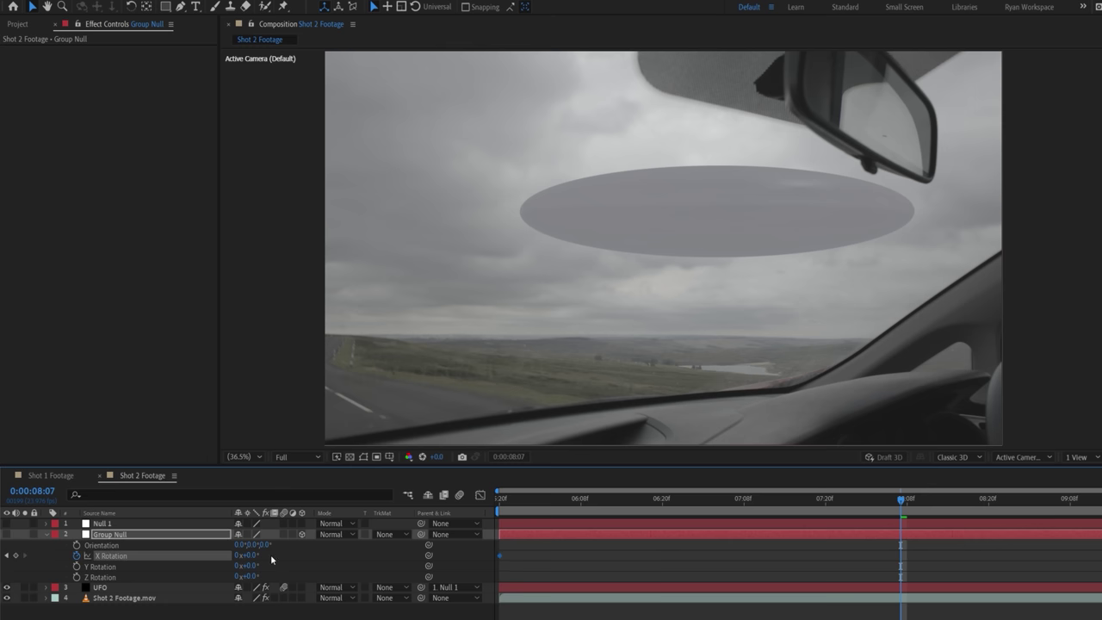
key("r")
Step: Review and tweak the UFO effect's render and lighting settings
left_click(100, 545)
left_click(15, 187)
left_click(24, 208)
left_click(24, 208)
scroll(103, 258, "down", 5)
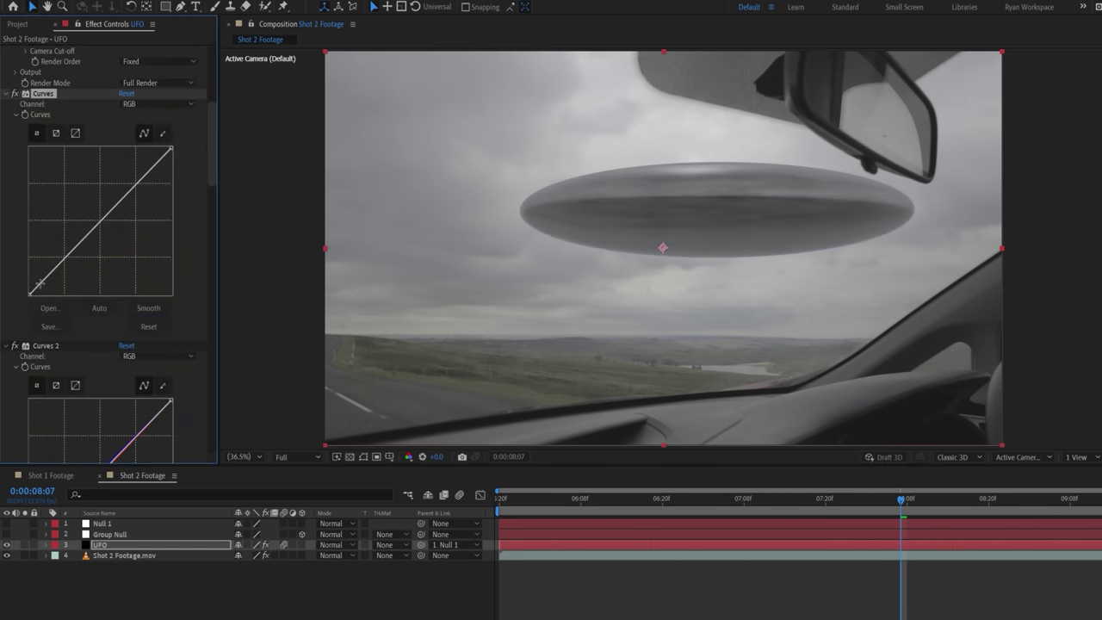
left_click_drag(29, 294, 28, 268)
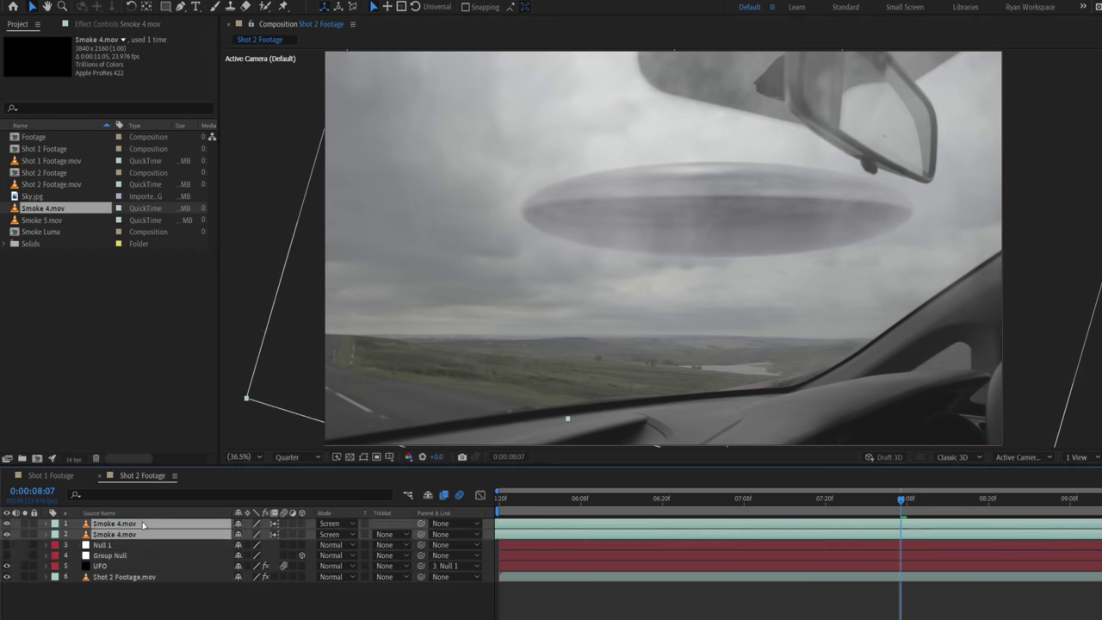
Step: Precompose both Smoke 4.mov layers and Null 1 as 'Smoke Luma 2'
left_click(176, 539)
left_click(305, 369)
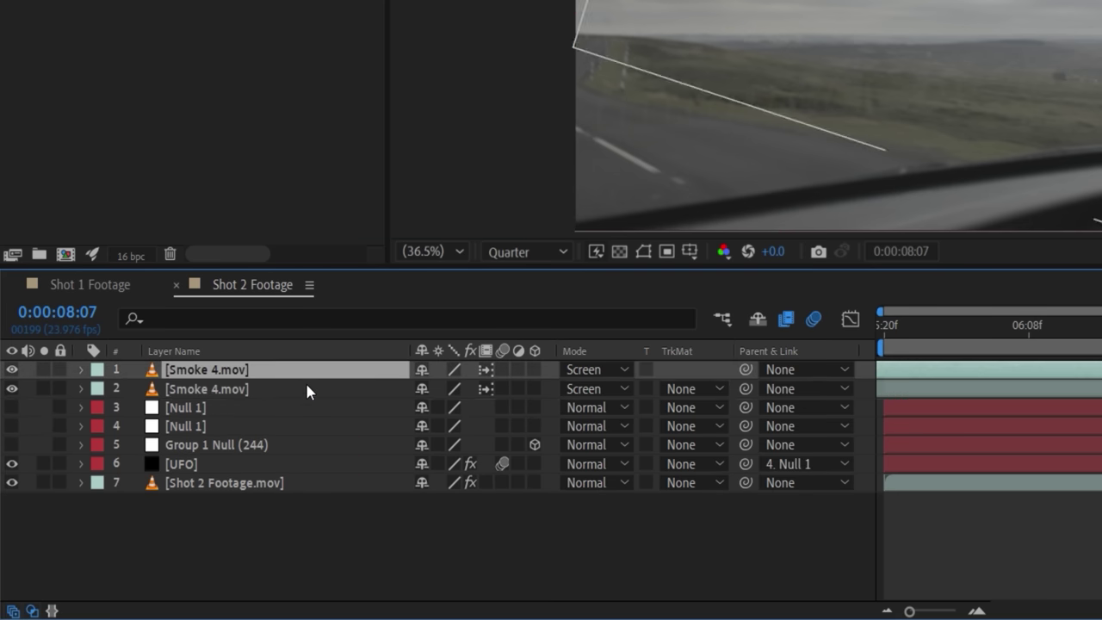
left_click(305, 388, "shift")
left_click(323, 407, "shift")
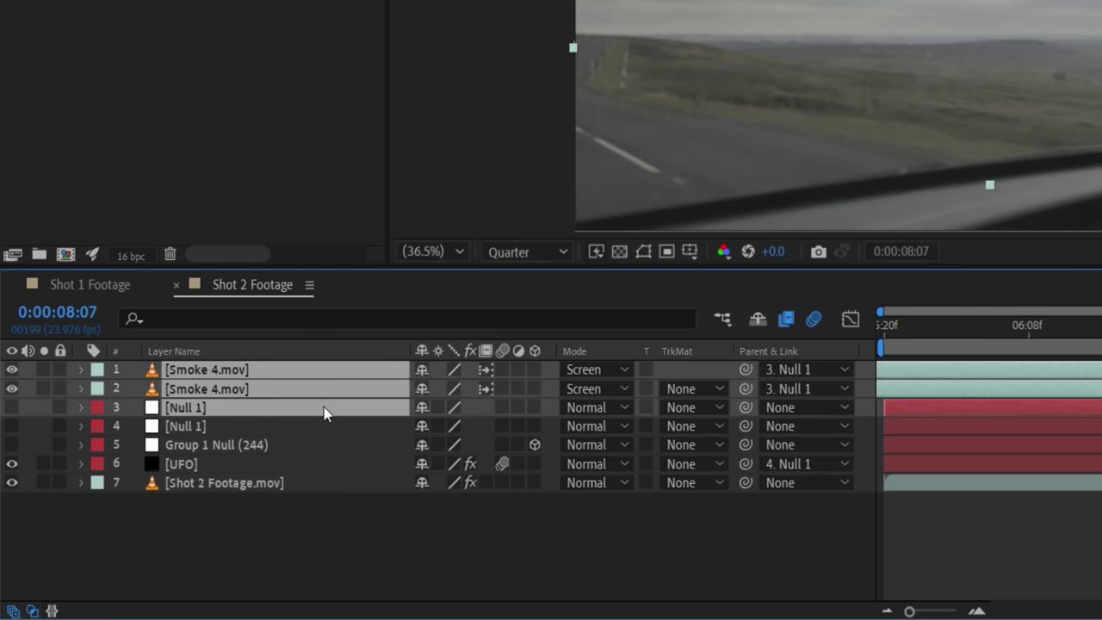
right_click(324, 409)
left_click(370, 297)
key("Return")
Step: Place Smoke Luma 2 above the UFO and set the UFO's track matte to Luma Inverted
left_click_drag(368, 370, 365, 419)
left_click(684, 426)
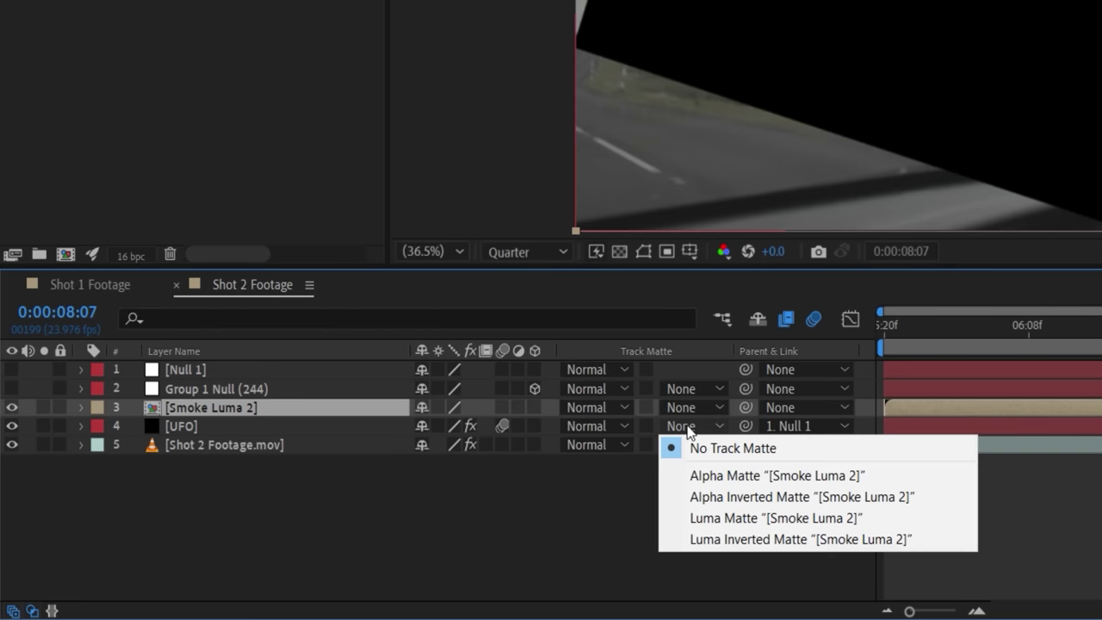
left_click(692, 538)
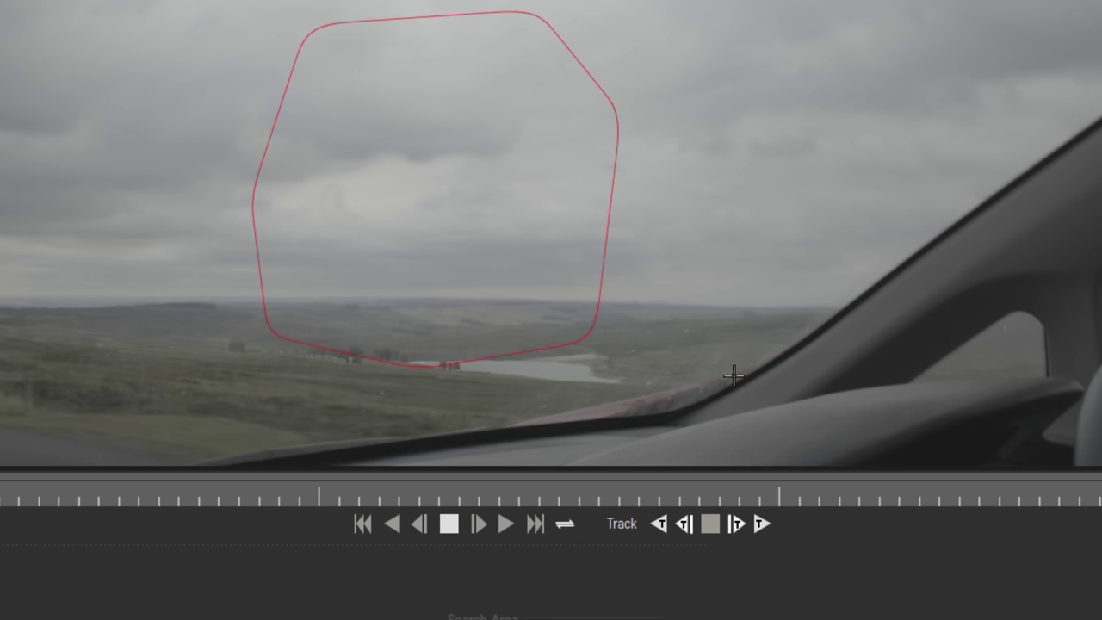
Step: Track the windshield in Mocha, then screen the grime texture at 40% opacity and enlarge it
left_click(489, 435)
key("t")
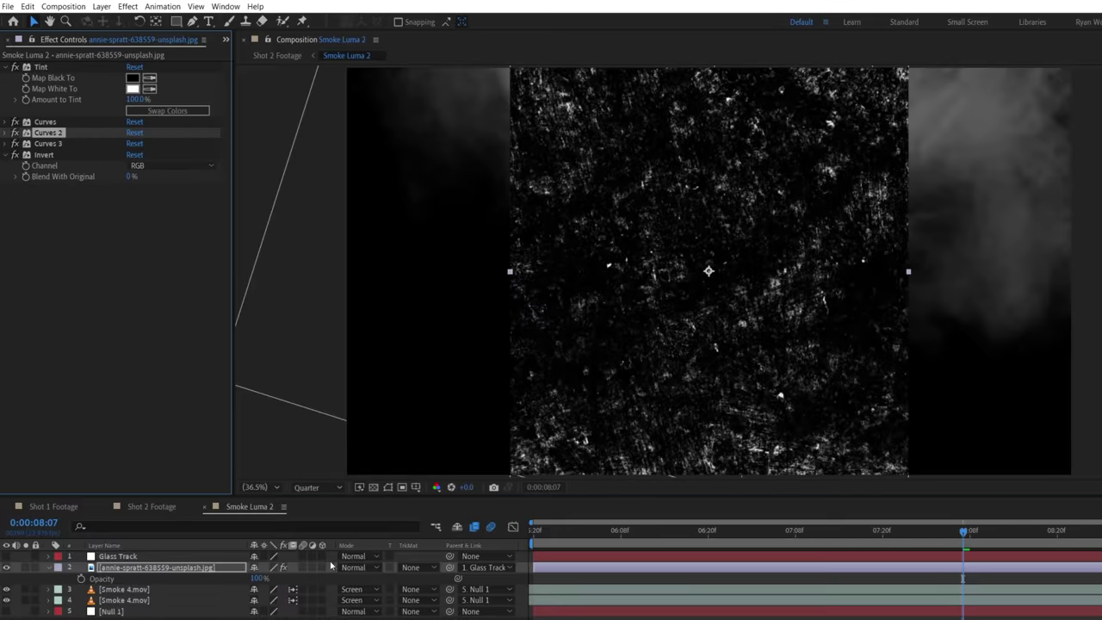
left_click(354, 567)
left_click(370, 212)
left_click_drag(258, 578, 225, 578)
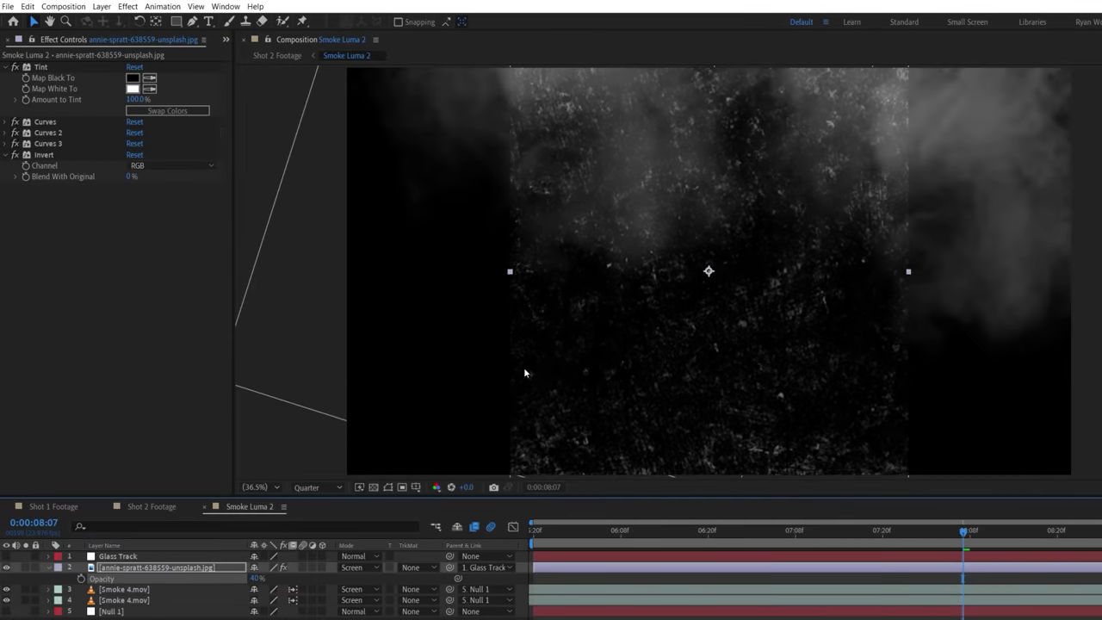
left_click_drag(617, 334, 693, 337)
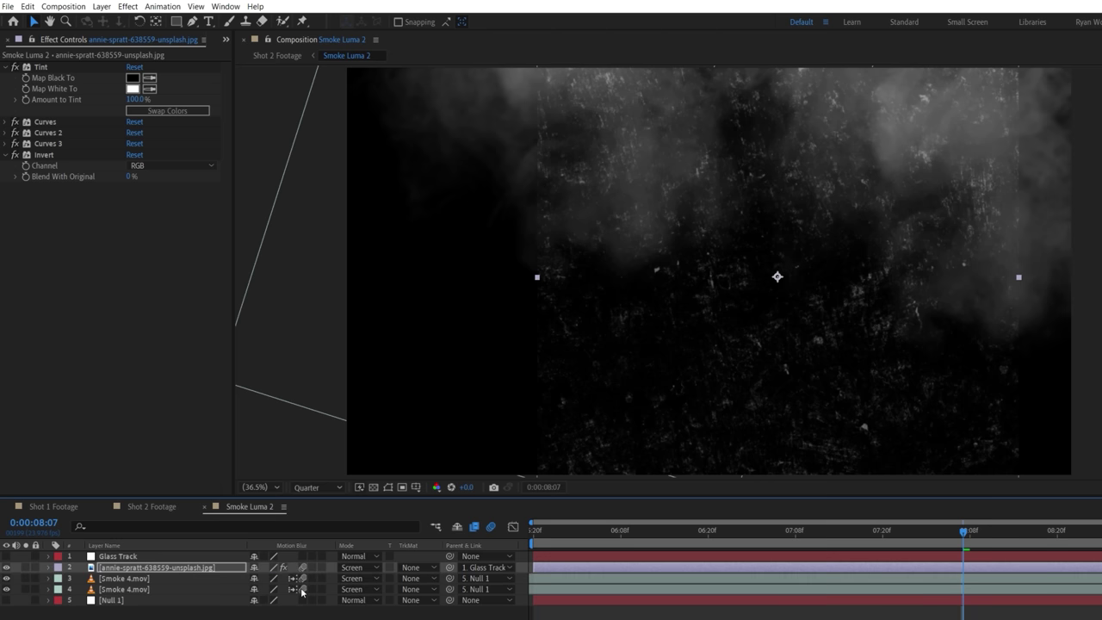
left_click(155, 507)
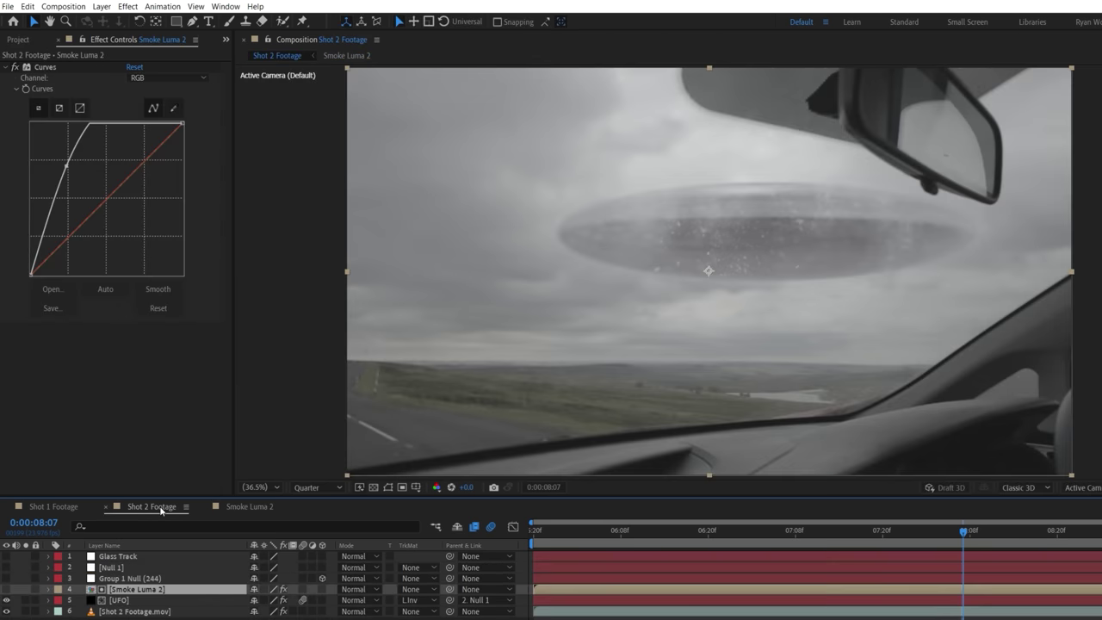